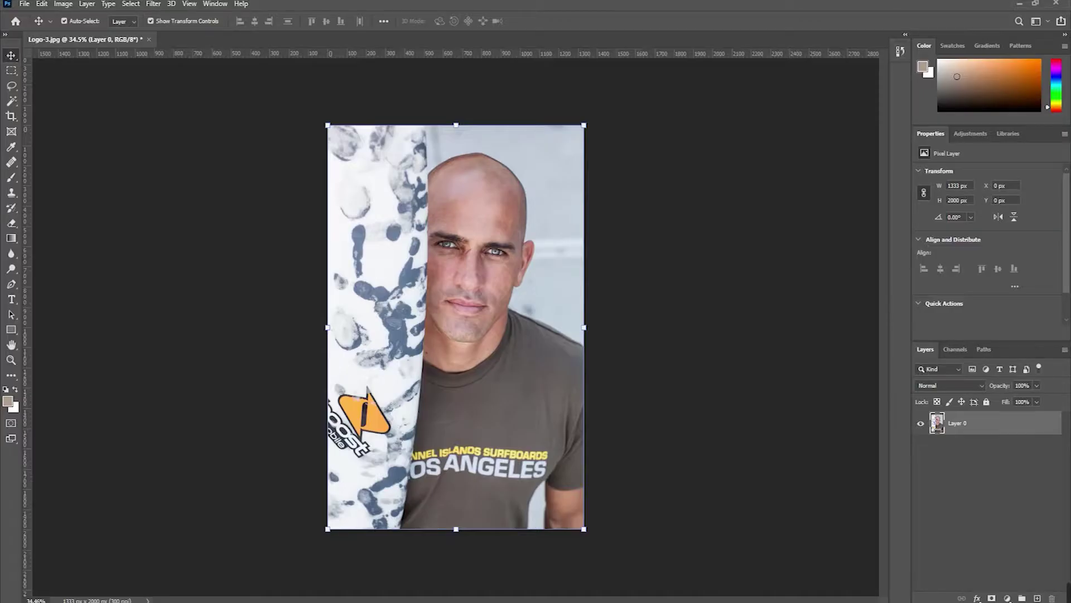
Step: Add an empty Layer 1 above the photo's Layer 0 and zoom the canvas to about 67%
{"action": "left_click", "coordinate": [658, 393]}
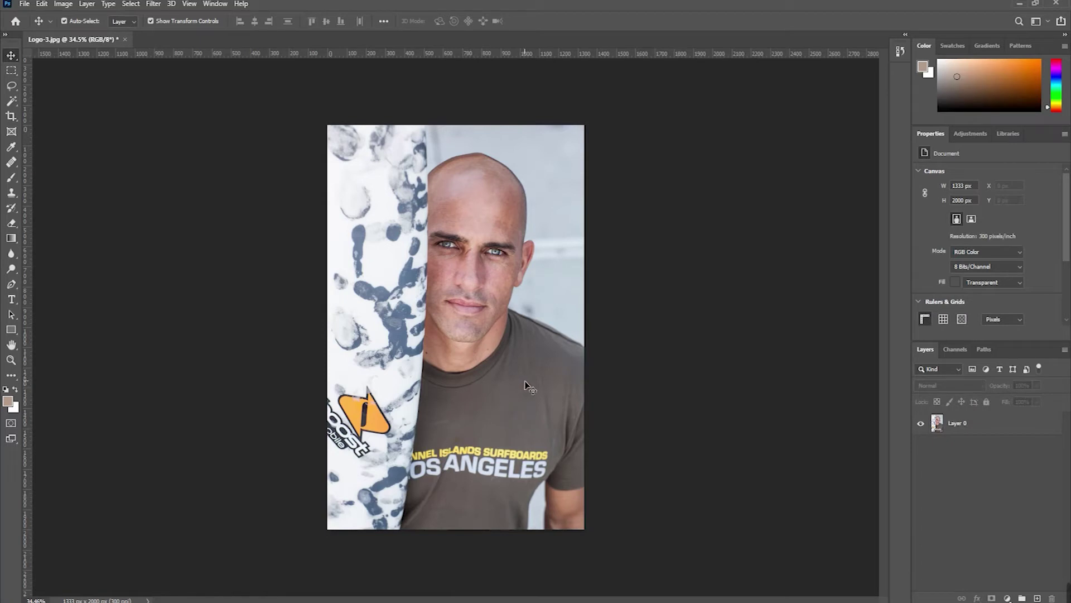
{"action": "left_click", "coordinate": [983, 425]}
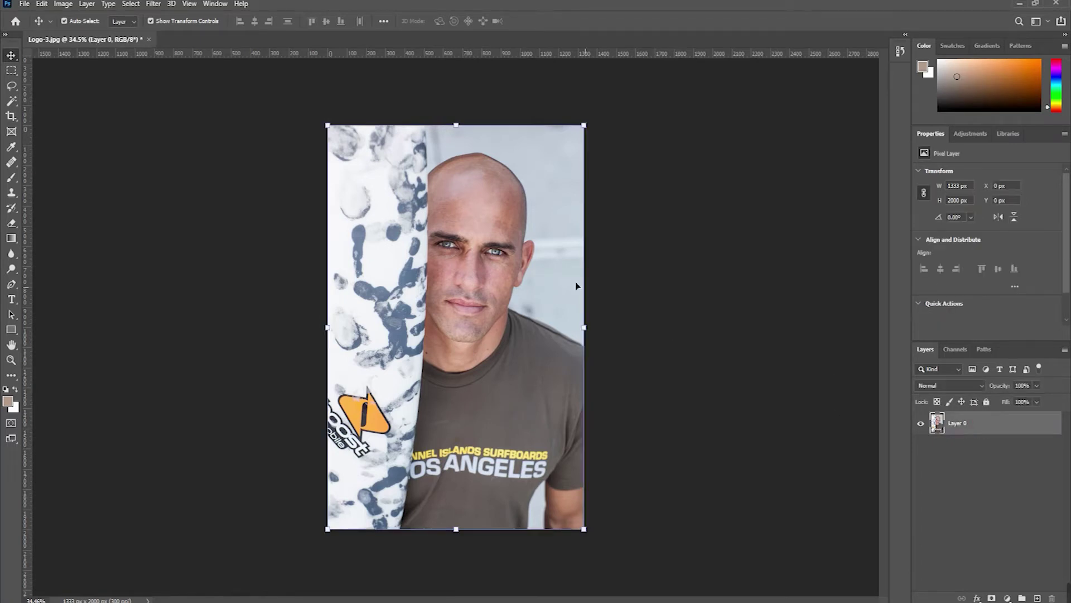
{"action": "left_click", "coordinate": [1038, 597]}
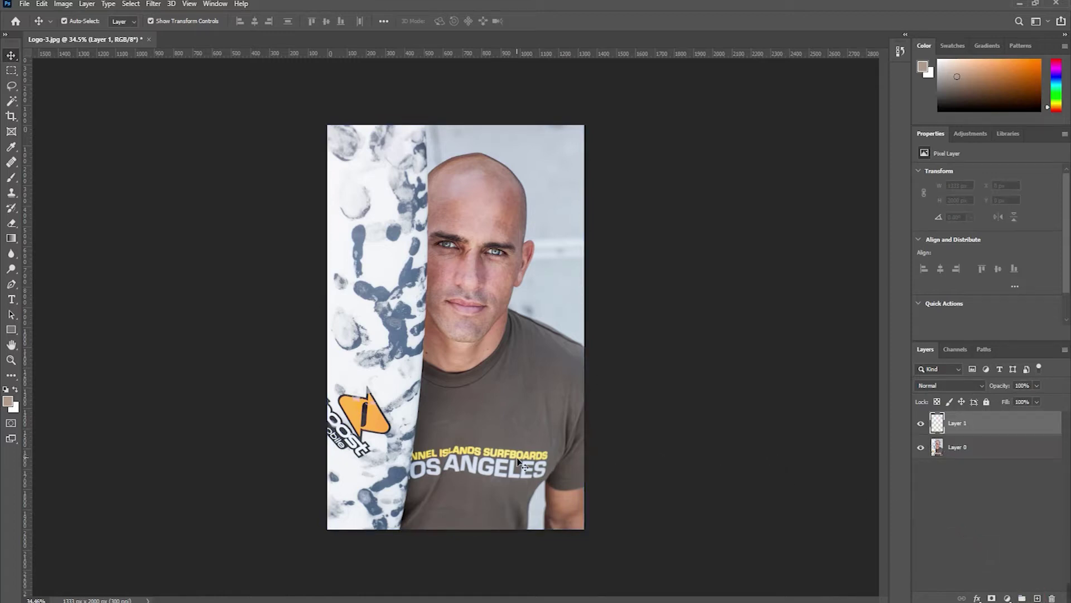
{"action": "scroll", "coordinate": [371, 494], "scroll_direction": "up", "scroll_amount": 5, "text": "alt"}
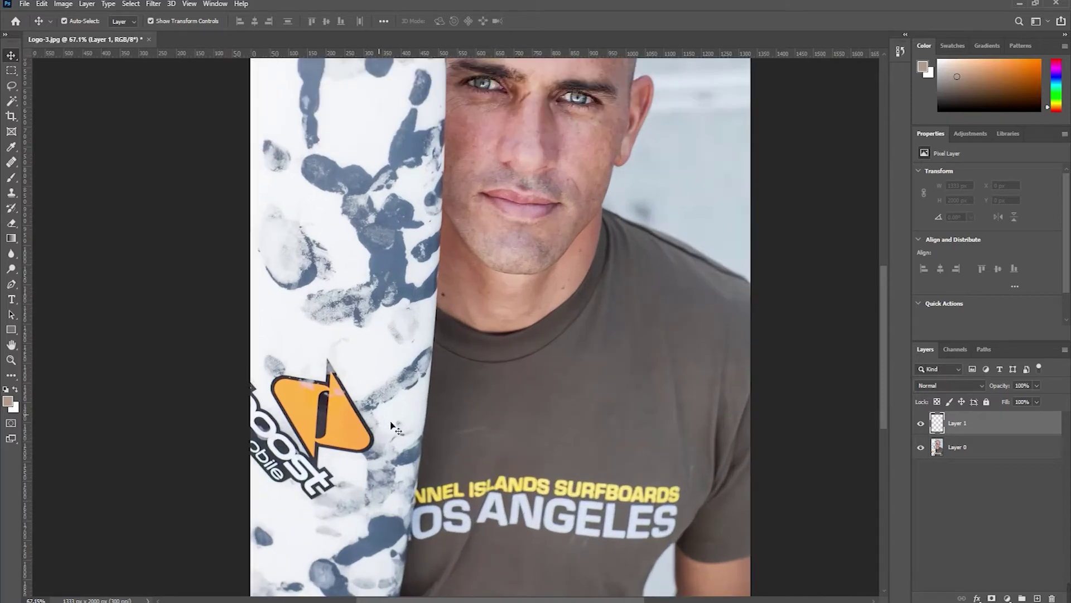
{"action": "scroll", "coordinate": [356, 417], "scroll_direction": "up", "scroll_amount": 3}
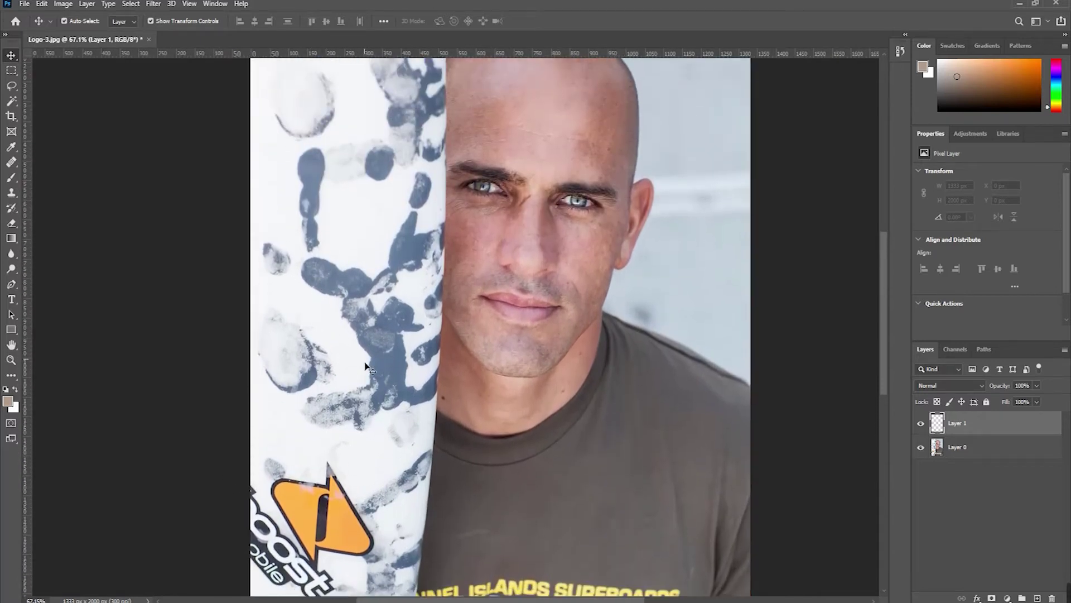
{"action": "scroll", "coordinate": [358, 385], "scroll_direction": "down", "scroll_amount": 3}
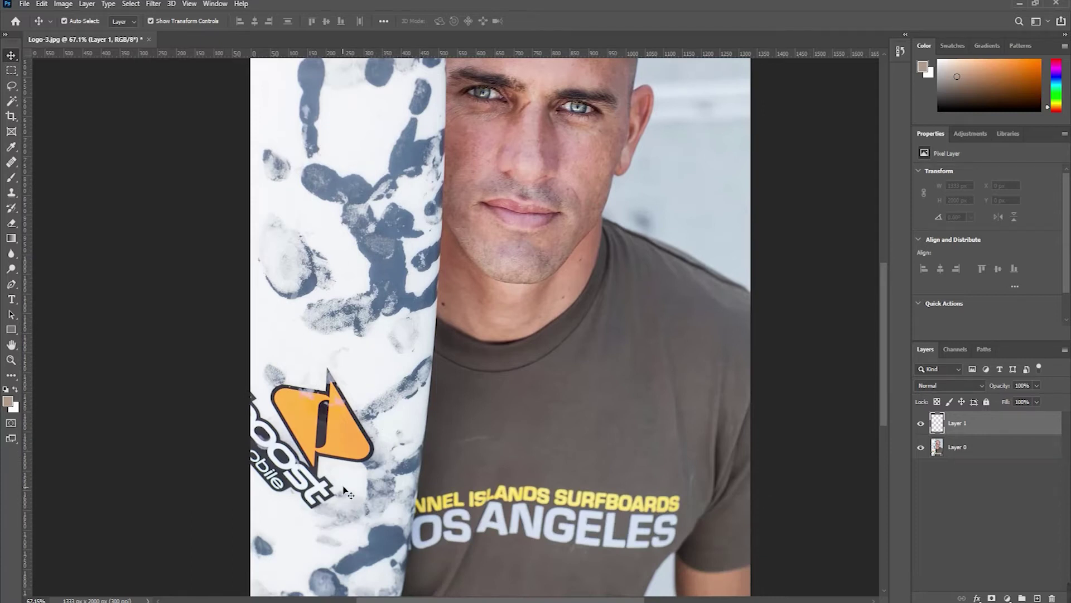
{"action": "scroll", "coordinate": [419, 491], "scroll_direction": "down", "scroll_amount": 2}
{"action": "scroll", "coordinate": [586, 441], "scroll_direction": "down", "scroll_amount": 1}
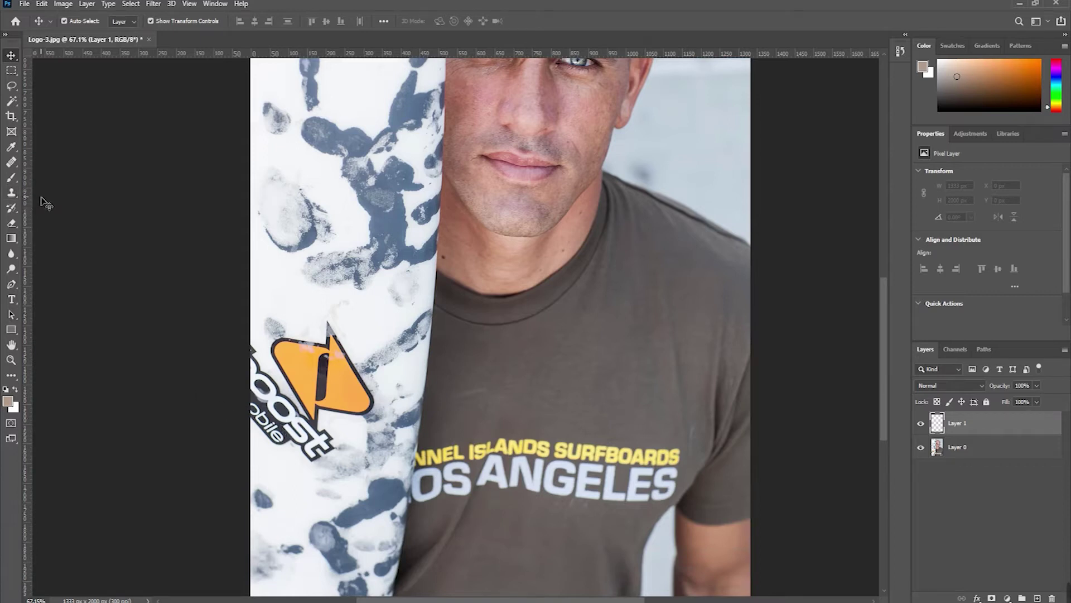
Step: Set up the Patch tool in Content-Aware mode with Structure 7, sampling all layers
{"action": "left_click", "coordinate": [12, 162]}
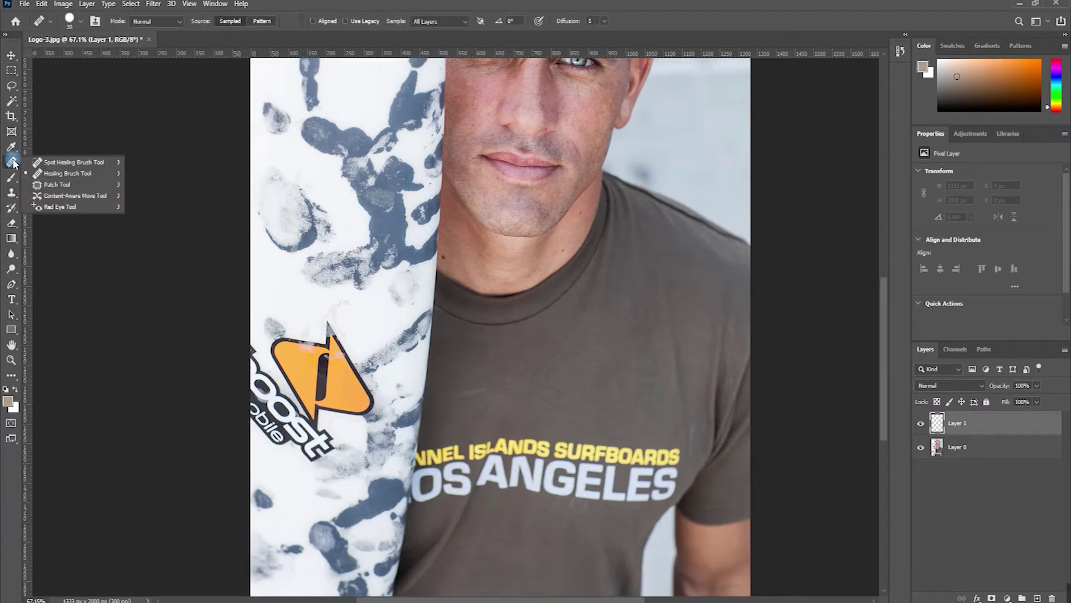
{"action": "left_click", "coordinate": [56, 185]}
{"action": "scroll", "coordinate": [88, 238], "scroll_direction": "down", "scroll_amount": 1}
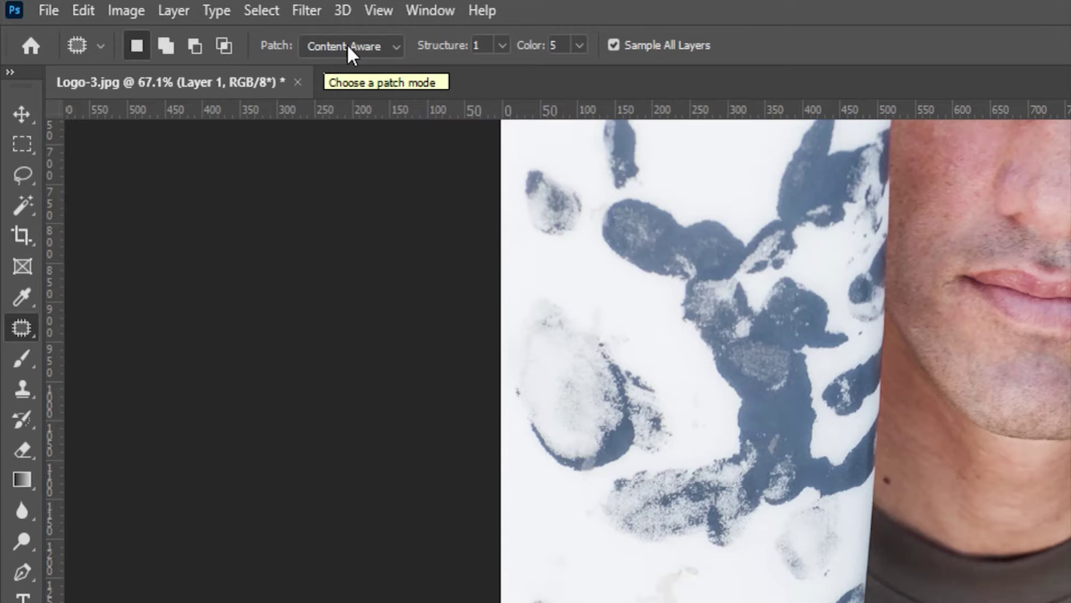
{"action": "left_click", "coordinate": [177, 22]}
{"action": "left_click", "coordinate": [366, 47]}
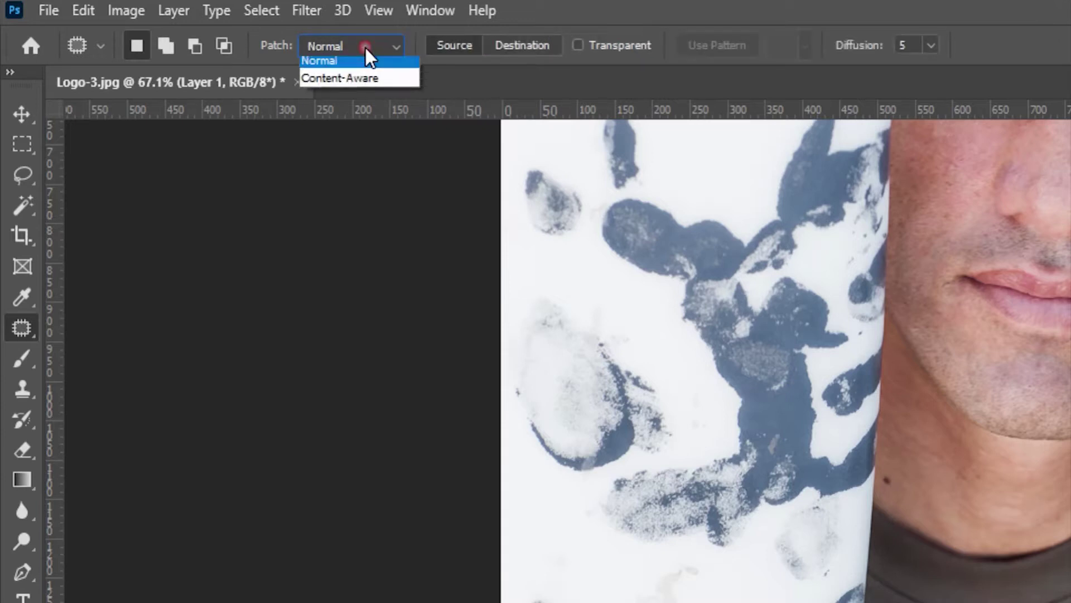
{"action": "left_click", "coordinate": [357, 84]}
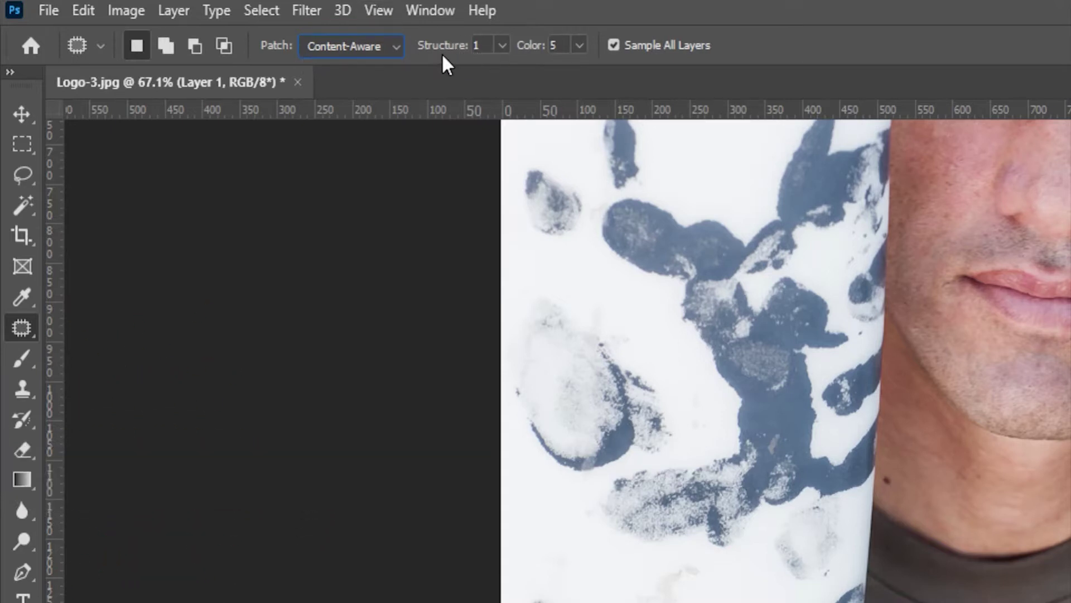
{"action": "left_click_drag", "start_coordinate": [450, 56], "coordinate": [468, 55]}
{"action": "key", "text": "shift+Tab"}
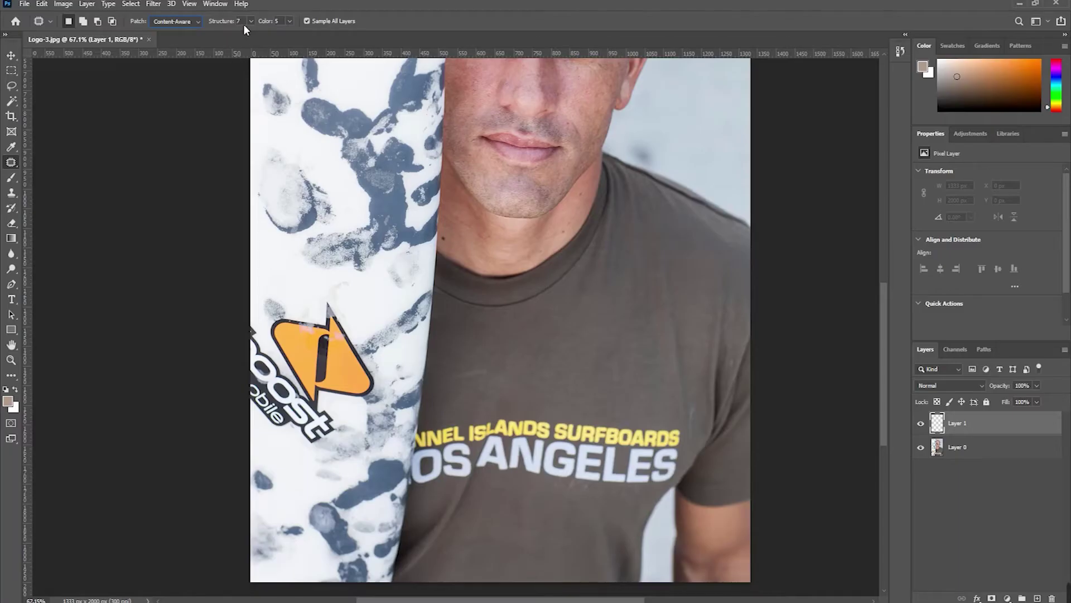
Step: Outline the orange Boost logo and drag the patch up onto clean spotted board texture
{"action": "left_click", "coordinate": [249, 25]}
{"action": "left_click", "coordinate": [253, 25]}
{"action": "mouse_move", "coordinate": [270, 338]}
{"action": "left_mouse_down"}
{"action": "mouse_move", "coordinate": [319, 325]}
{"action": "mouse_move", "coordinate": [334, 307]}
{"action": "mouse_move", "coordinate": [393, 392]}
{"action": "mouse_move", "coordinate": [335, 404]}
{"action": "mouse_move", "coordinate": [339, 438]}
{"action": "mouse_move", "coordinate": [326, 449]}
{"action": "mouse_move", "coordinate": [280, 442]}
{"action": "mouse_move", "coordinate": [252, 404]}
{"action": "mouse_move", "coordinate": [245, 324]}
{"action": "left_mouse_up"}
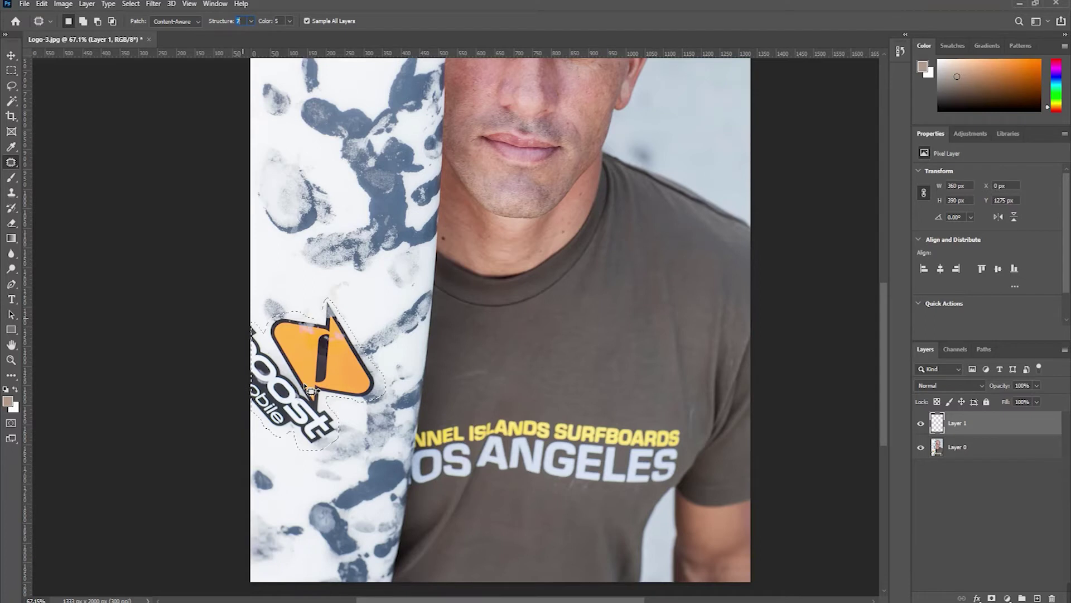
{"action": "mouse_move", "coordinate": [299, 392]}
{"action": "left_mouse_down"}
{"action": "mouse_move", "coordinate": [307, 204]}
{"action": "mouse_move", "coordinate": [296, 211]}
{"action": "left_mouse_up"}
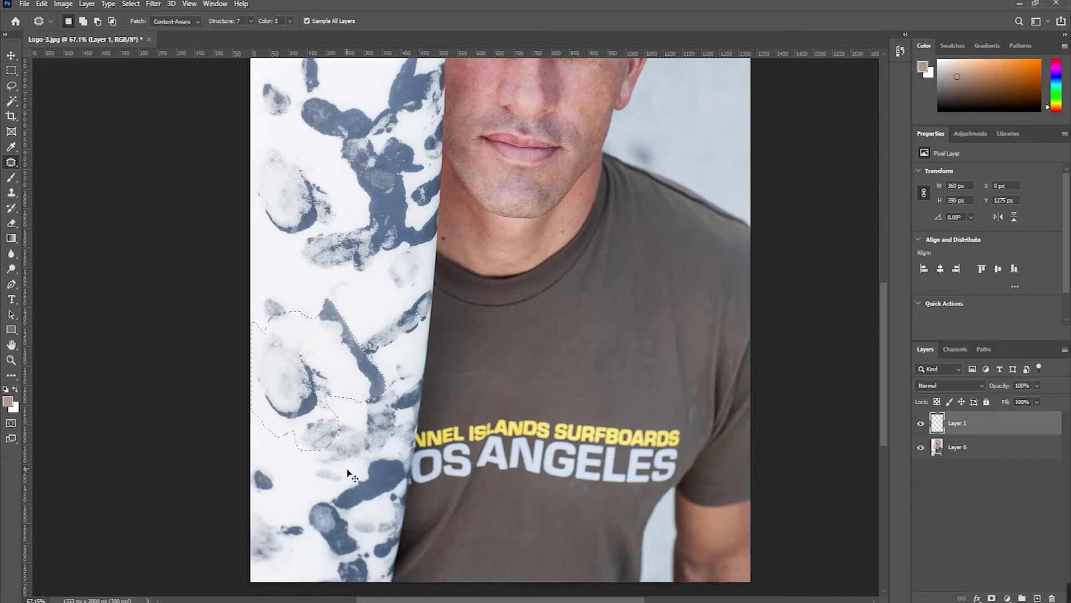
Step: Undo the first patch, lower Structure to 1, and re-patch the logo from higher up
{"action": "key", "text": "ctrl+z"}
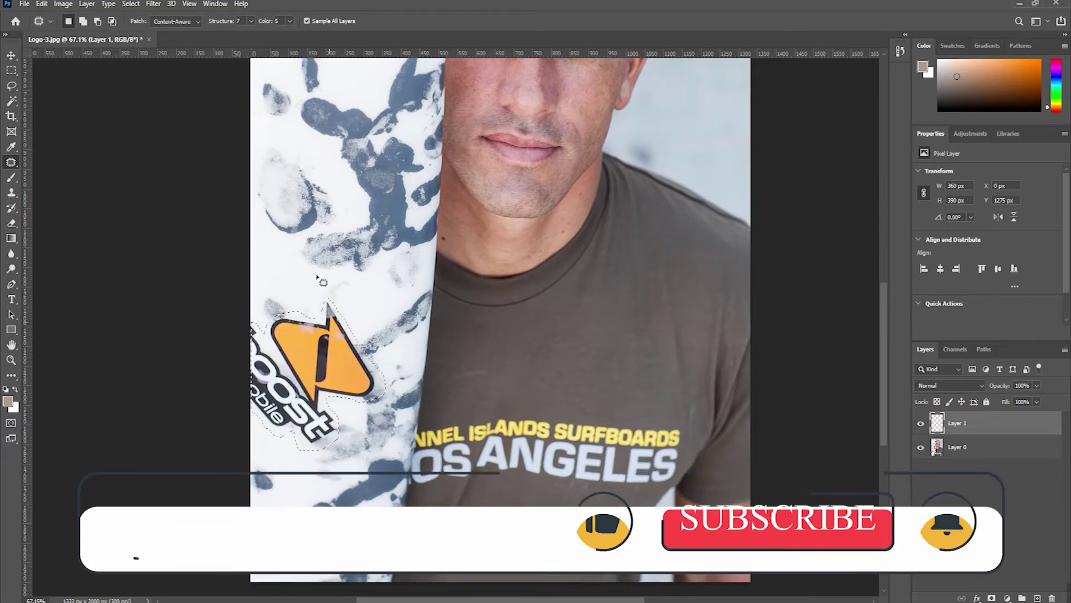
{"action": "key", "text": "1"}
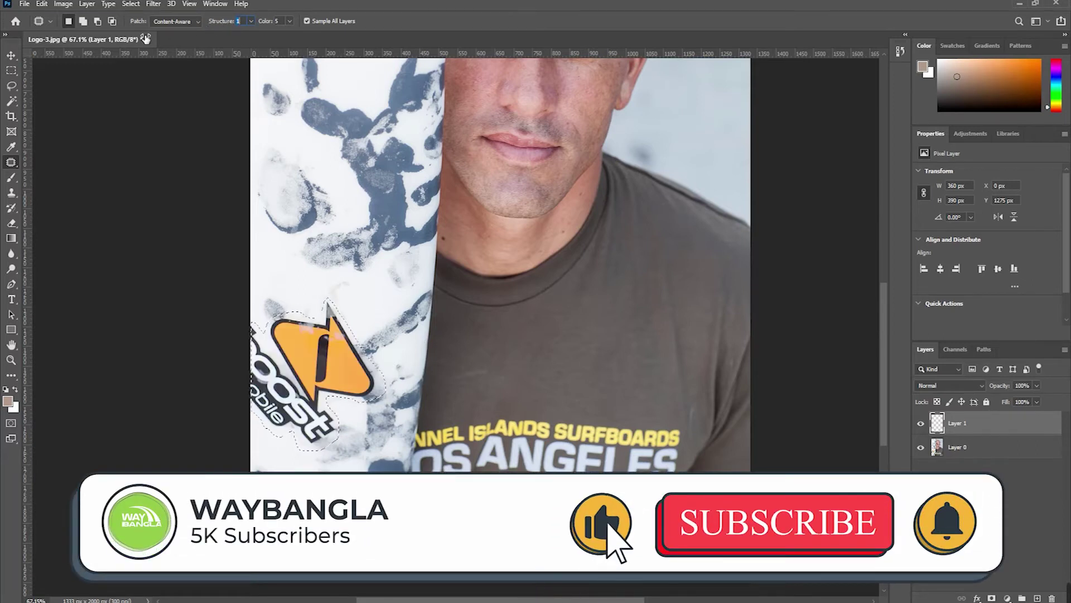
{"action": "mouse_move", "coordinate": [316, 394]}
{"action": "left_mouse_down"}
{"action": "mouse_move", "coordinate": [303, 188]}
{"action": "mouse_move", "coordinate": [314, 190]}
{"action": "left_mouse_up"}
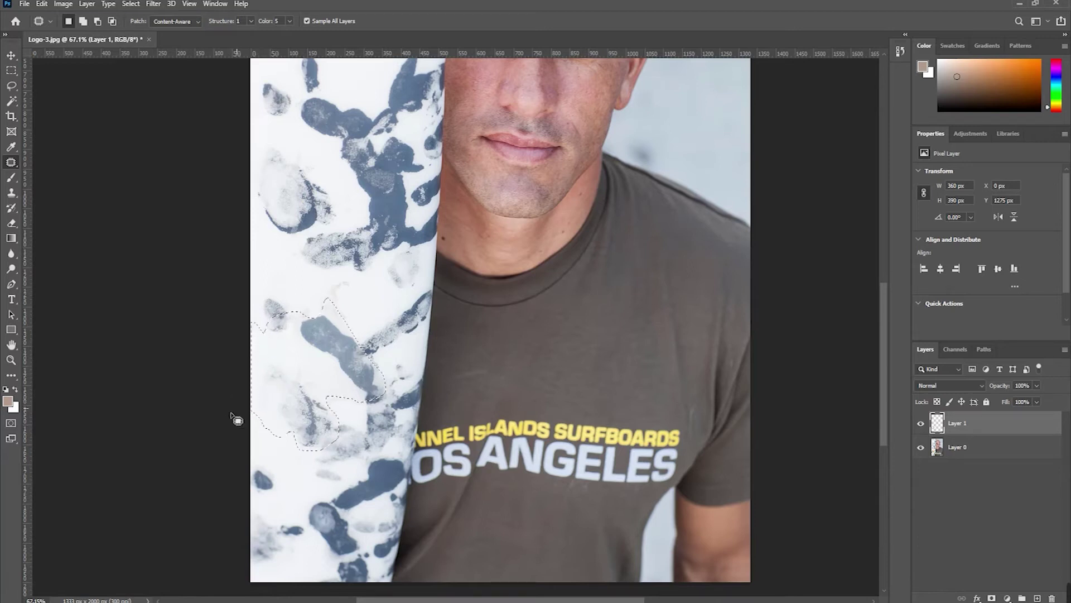
{"action": "scroll", "coordinate": [234, 408], "scroll_direction": "down", "scroll_amount": 2}
{"action": "scroll", "coordinate": [235, 408], "scroll_direction": "down", "scroll_amount": 1}
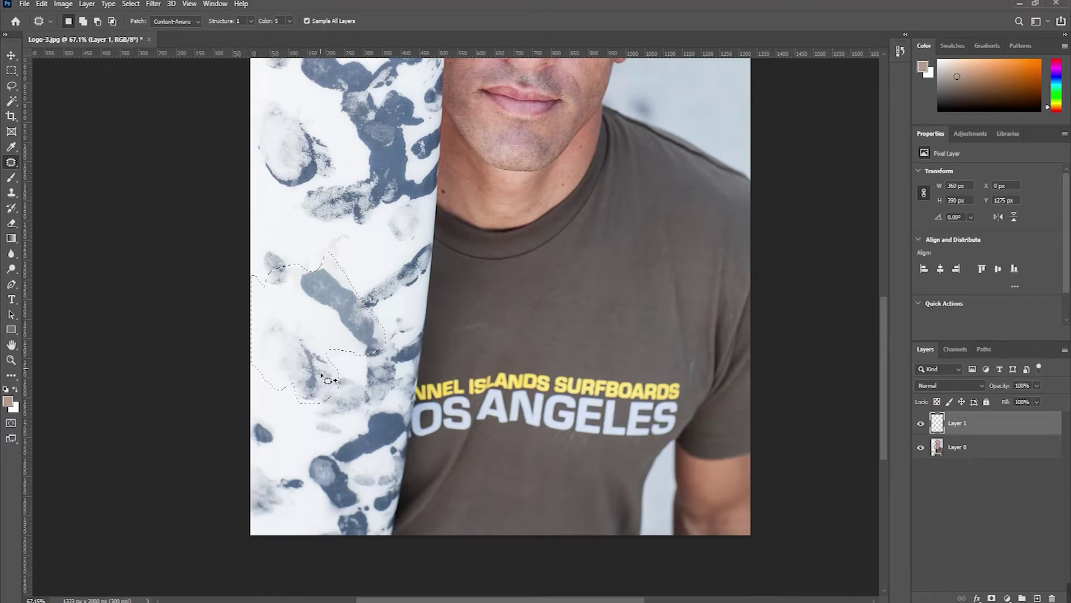
{"action": "scroll", "coordinate": [328, 376], "scroll_direction": "up", "scroll_amount": 2}
Step: Undo that attempt and patch the logo area again with texture from higher up the board
{"action": "key", "text": "ctrl+z"}
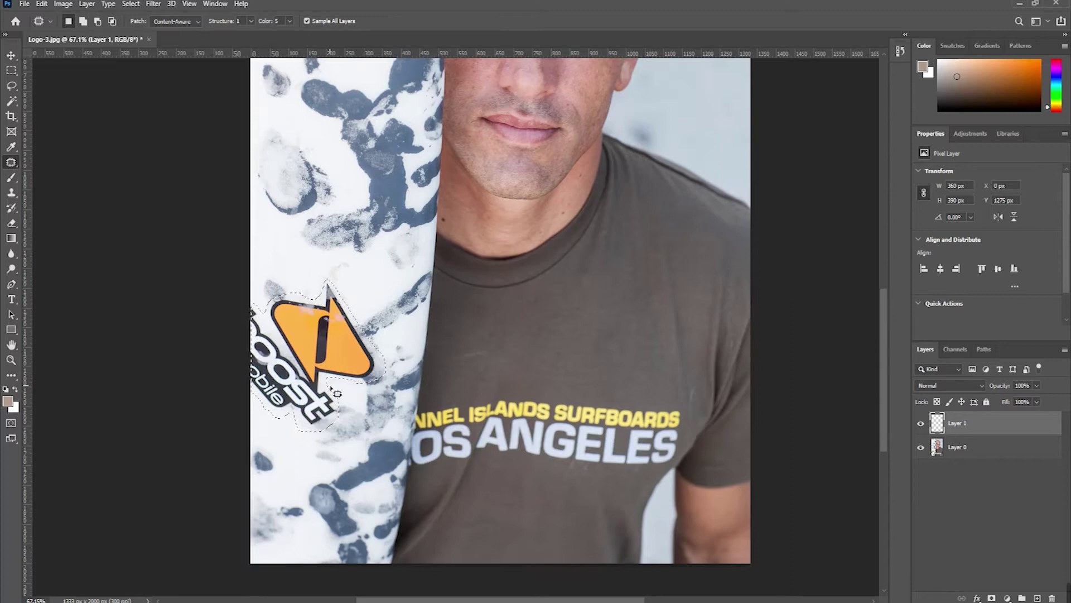
{"action": "scroll", "coordinate": [346, 402], "scroll_direction": "up", "scroll_amount": 3}
{"action": "scroll", "coordinate": [352, 406], "scroll_direction": "up", "scroll_amount": 2}
{"action": "left_click_drag", "start_coordinate": [337, 427], "coordinate": [363, 194]}
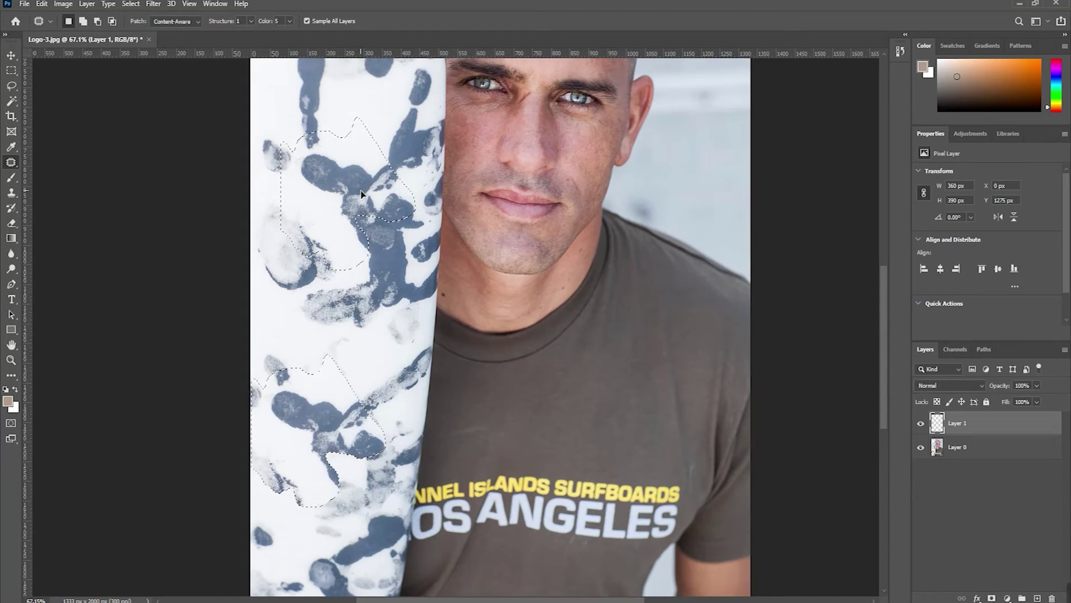
{"action": "left_click_drag", "start_coordinate": [362, 194], "coordinate": [362, 195]}
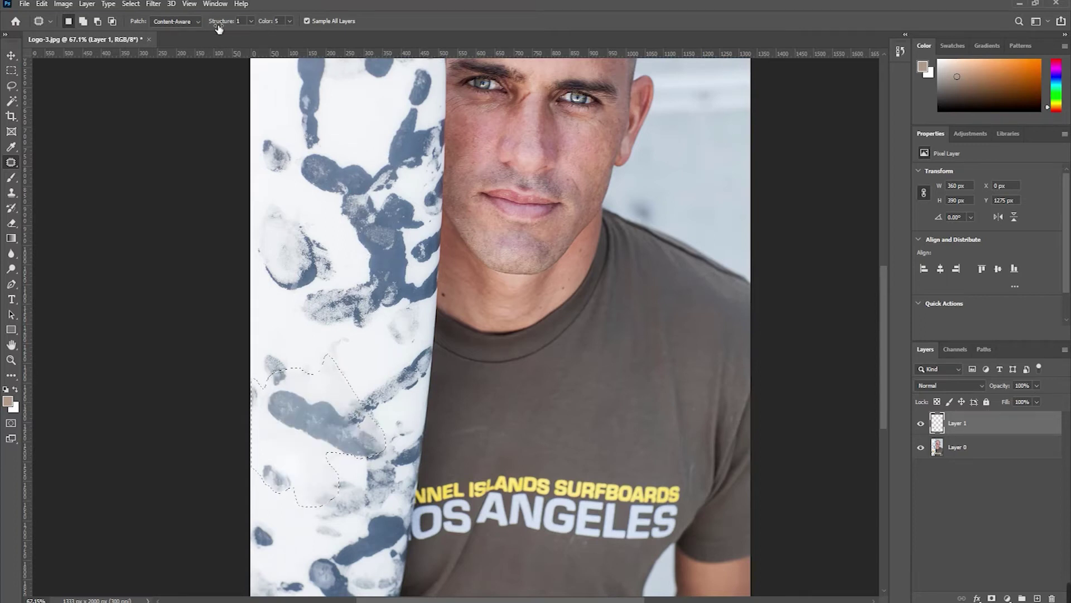
Step: Remove the patch selection outline, pan to inspect the board, and deselect Layer 1
{"action": "left_click", "coordinate": [131, 4]}
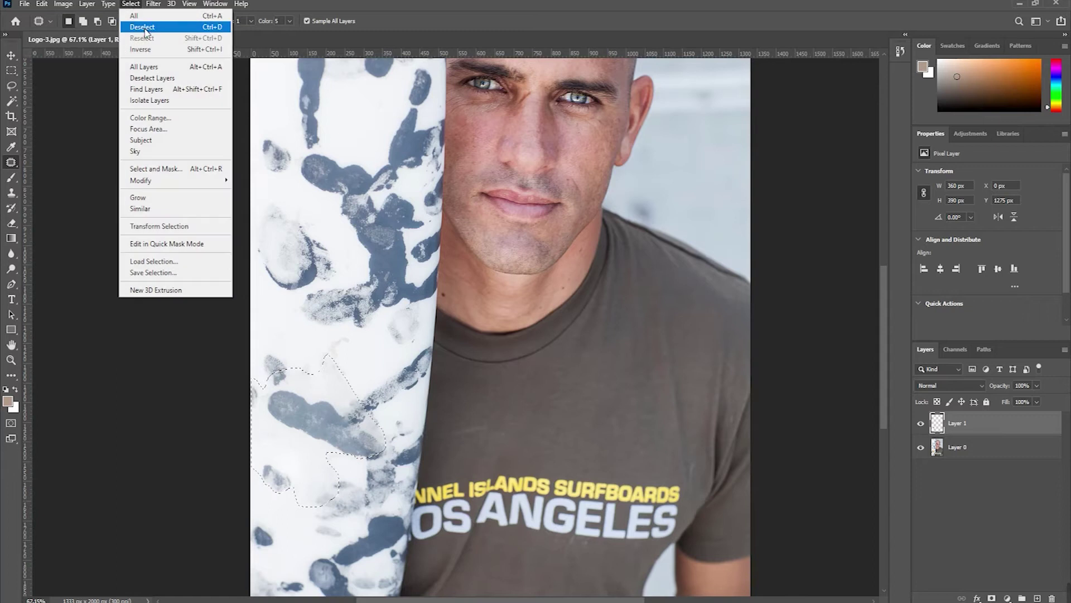
{"action": "left_click", "coordinate": [146, 30]}
{"action": "scroll", "coordinate": [222, 282], "scroll_direction": "down", "scroll_amount": 3}
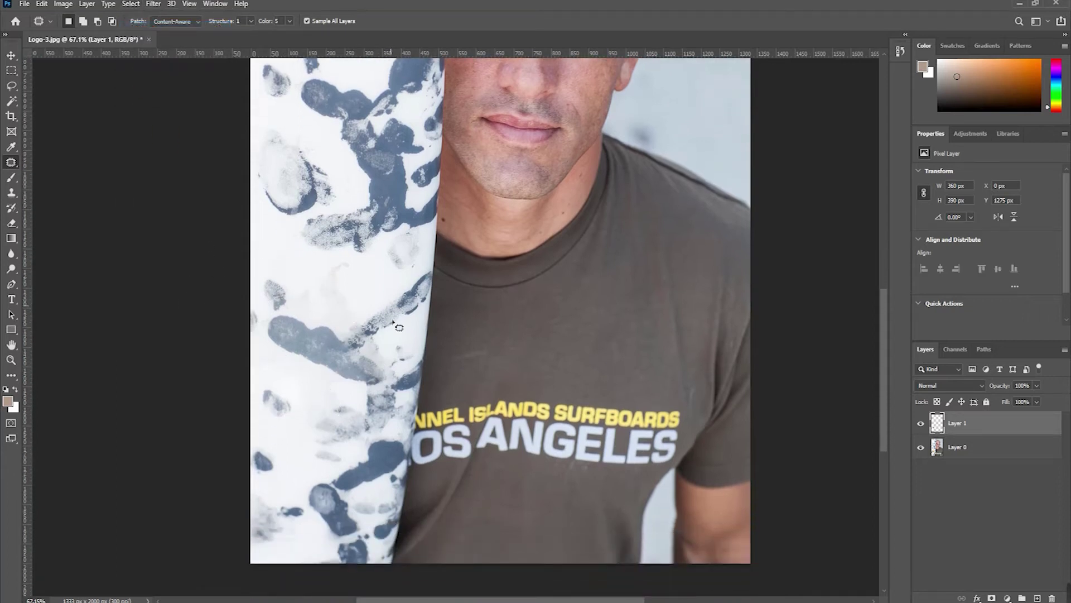
{"action": "scroll", "coordinate": [353, 403], "scroll_direction": "down", "scroll_amount": 1}
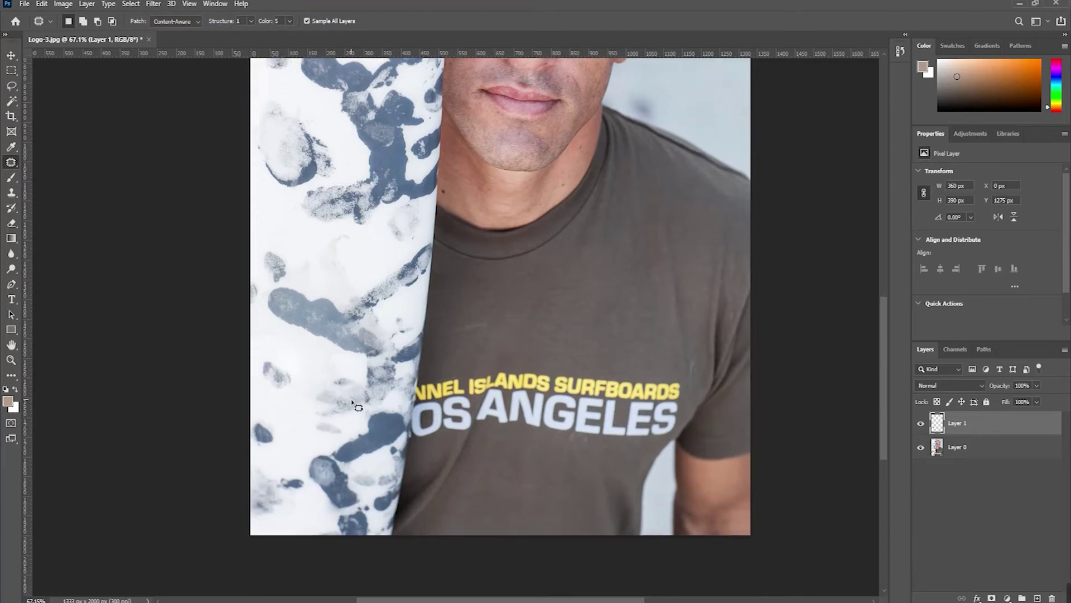
{"action": "scroll", "coordinate": [283, 371], "scroll_direction": "up", "scroll_amount": 2}
{"action": "scroll", "coordinate": [283, 371], "scroll_direction": "up", "scroll_amount": 2}
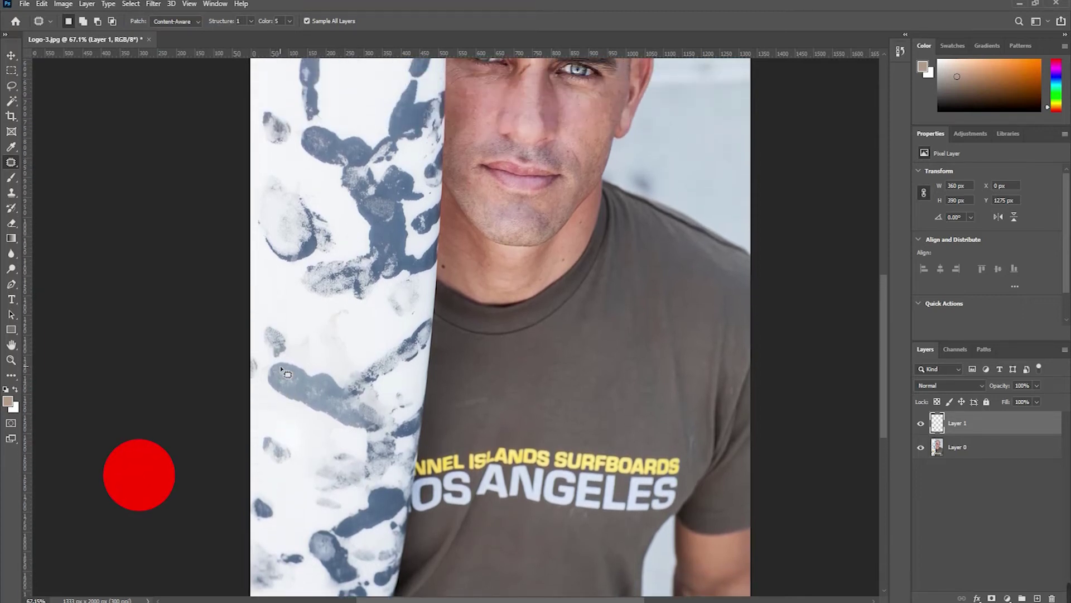
{"action": "scroll", "coordinate": [286, 370], "scroll_direction": "up", "scroll_amount": 1}
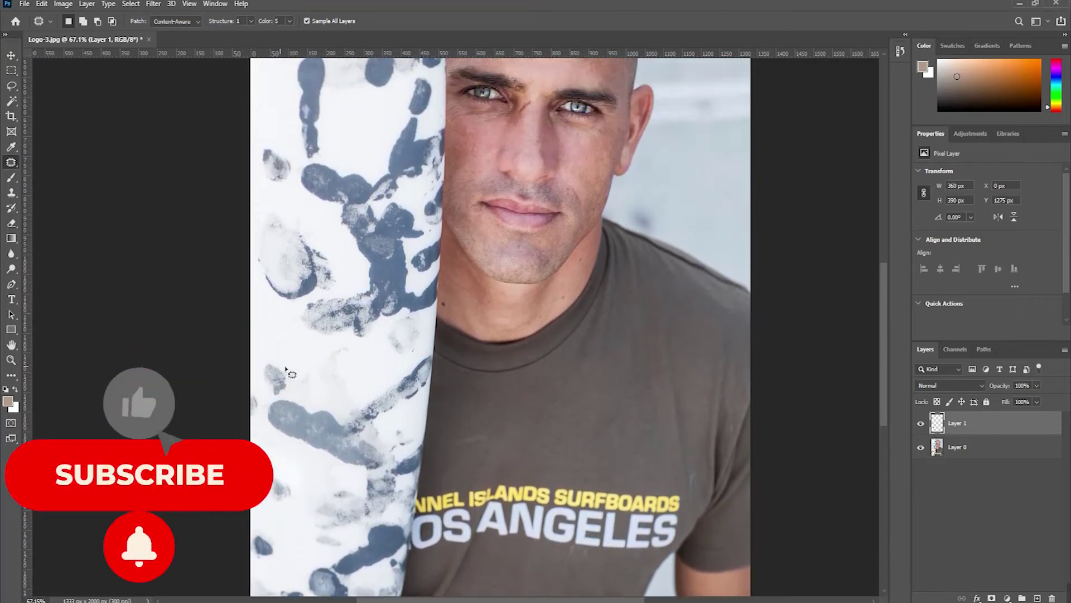
{"action": "scroll", "coordinate": [290, 372], "scroll_direction": "down", "scroll_amount": 2}
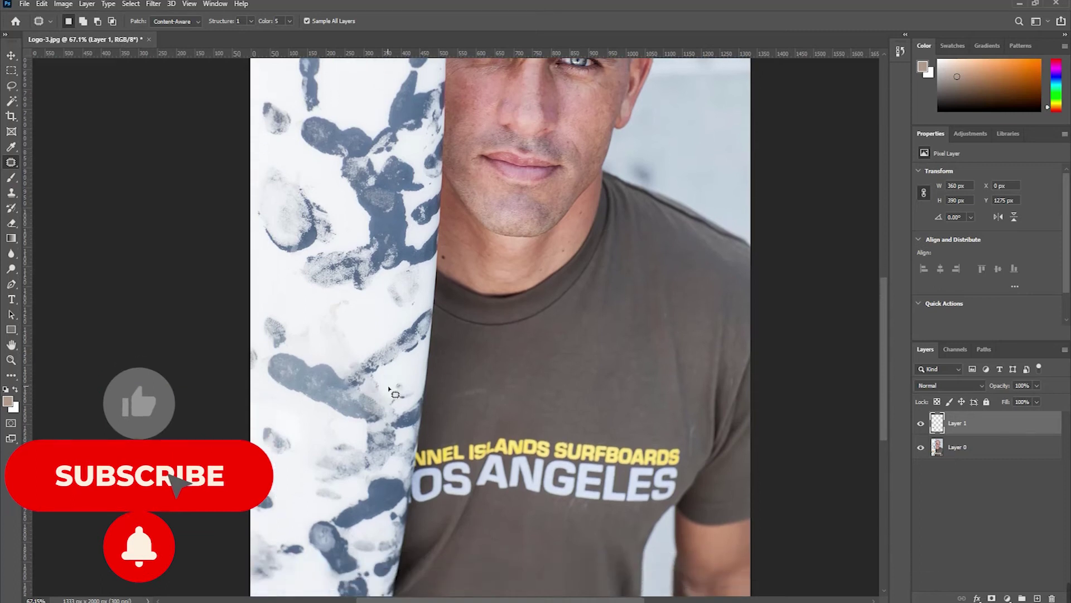
{"action": "scroll", "coordinate": [419, 354], "scroll_direction": "down", "scroll_amount": 2}
{"action": "scroll", "coordinate": [552, 334], "scroll_direction": "down", "scroll_amount": 1}
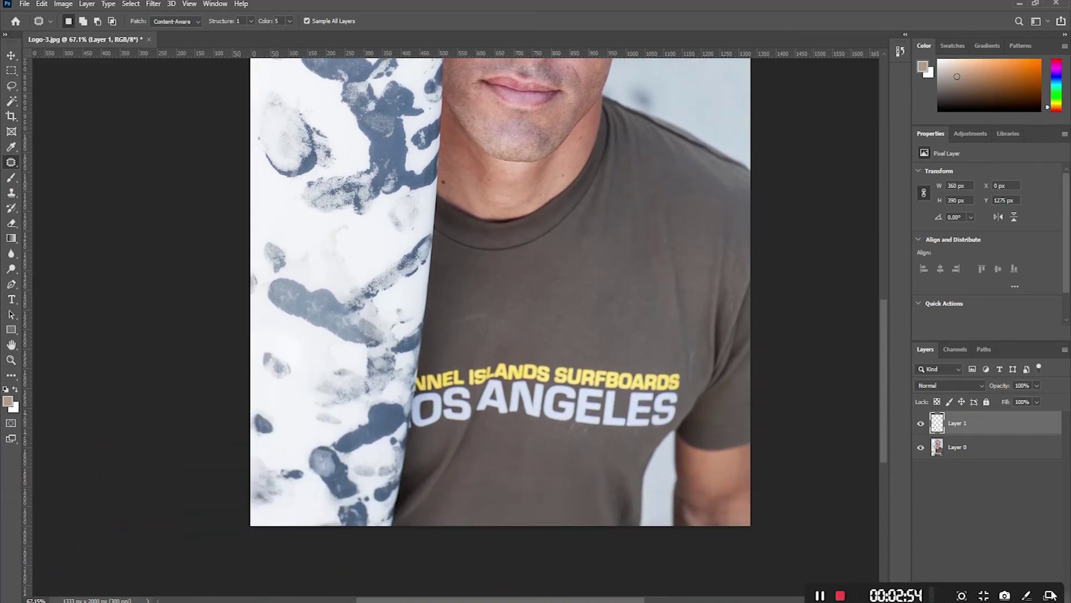
{"action": "left_click", "coordinate": [966, 527]}
{"action": "left_click", "coordinate": [952, 504]}
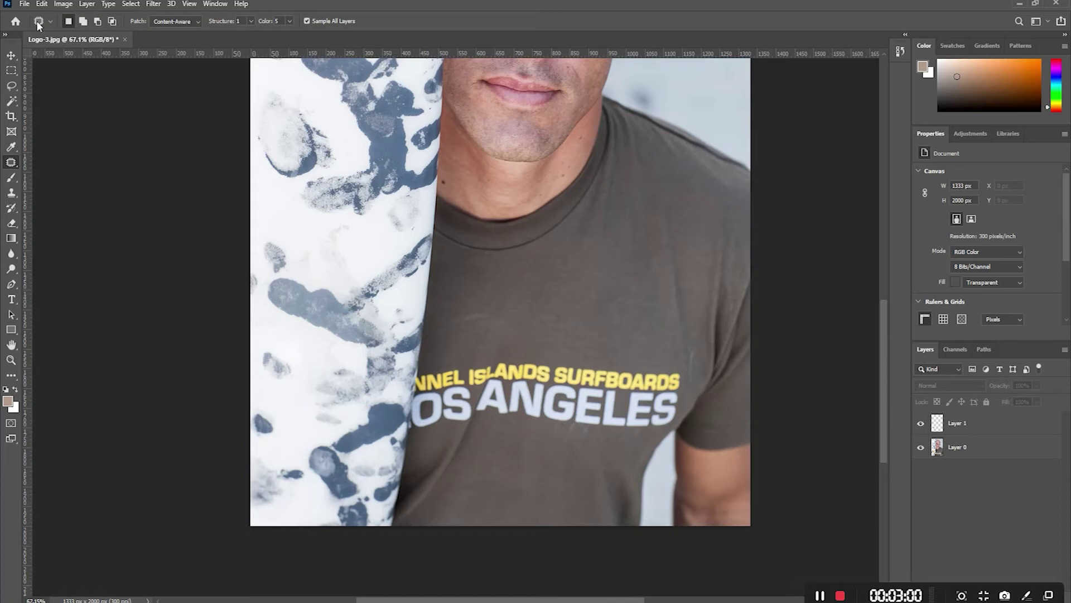
Step: Add an empty Layer 2 on top and sample plain brown shirt fabric with the Clone Stamp
{"action": "key", "text": "v"}
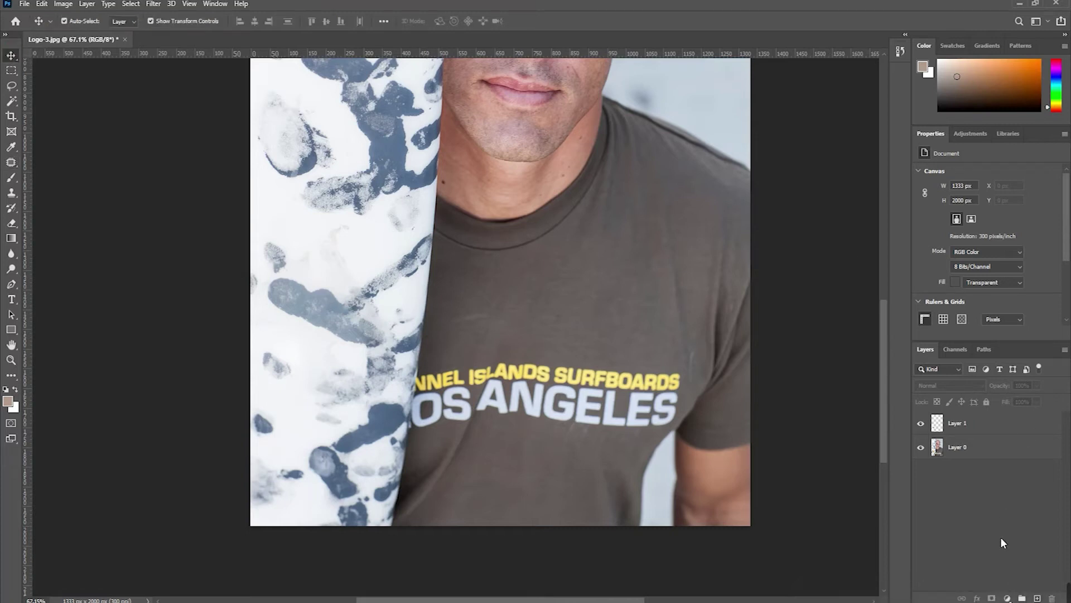
{"action": "left_click", "coordinate": [1038, 599]}
{"action": "scroll", "coordinate": [541, 385], "scroll_direction": "up", "scroll_amount": 1}
{"action": "left_click_drag", "start_coordinate": [11, 161], "coordinate": [39, 187]}
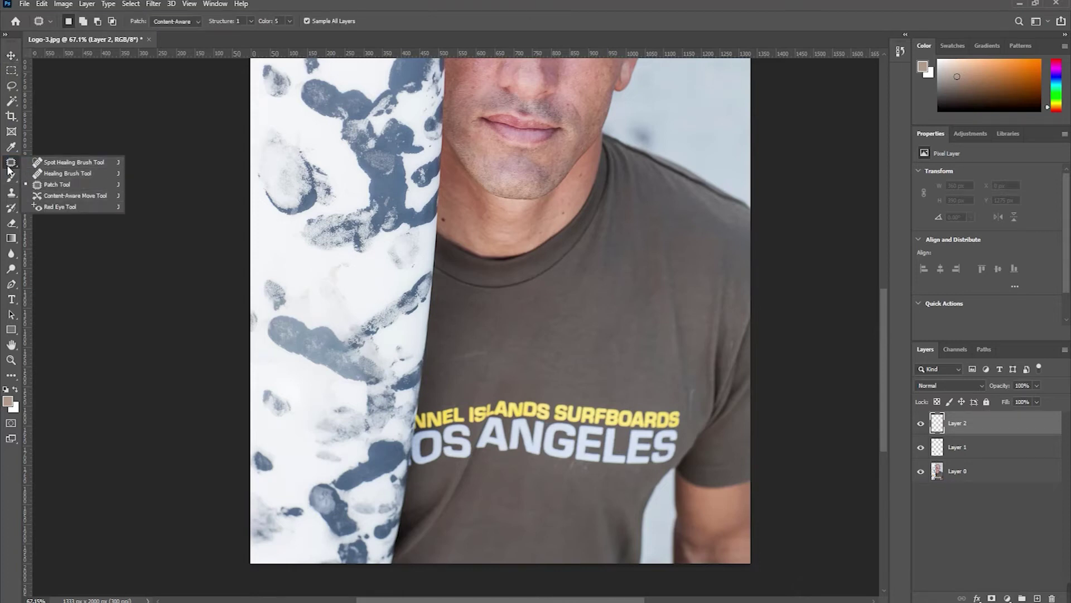
{"action": "left_click", "coordinate": [17, 208]}
{"action": "left_click", "coordinate": [11, 192]}
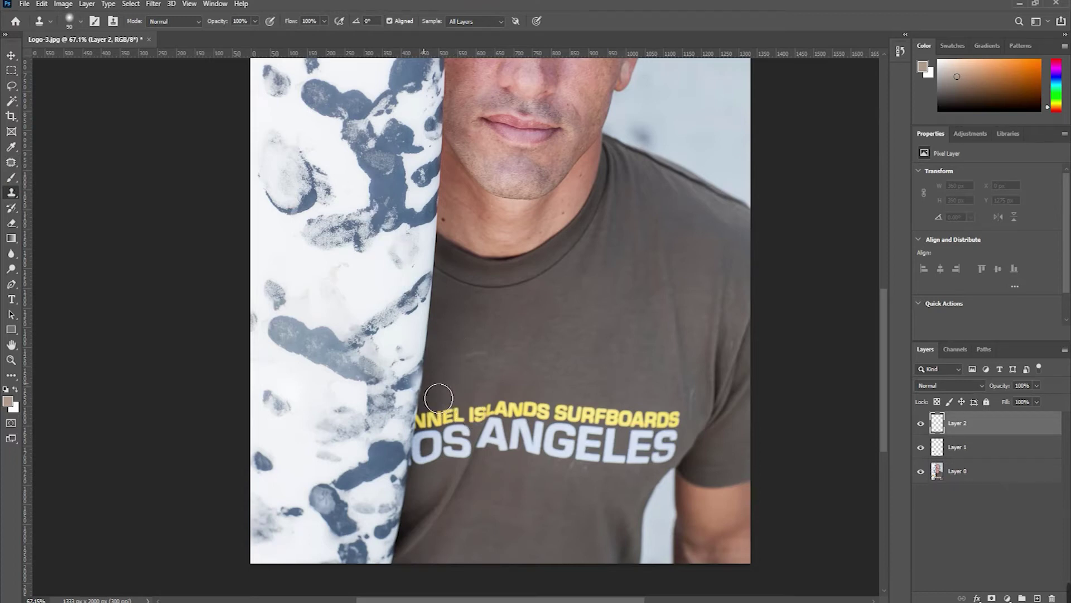
{"action": "left_click", "coordinate": [430, 380], "text": "alt"}
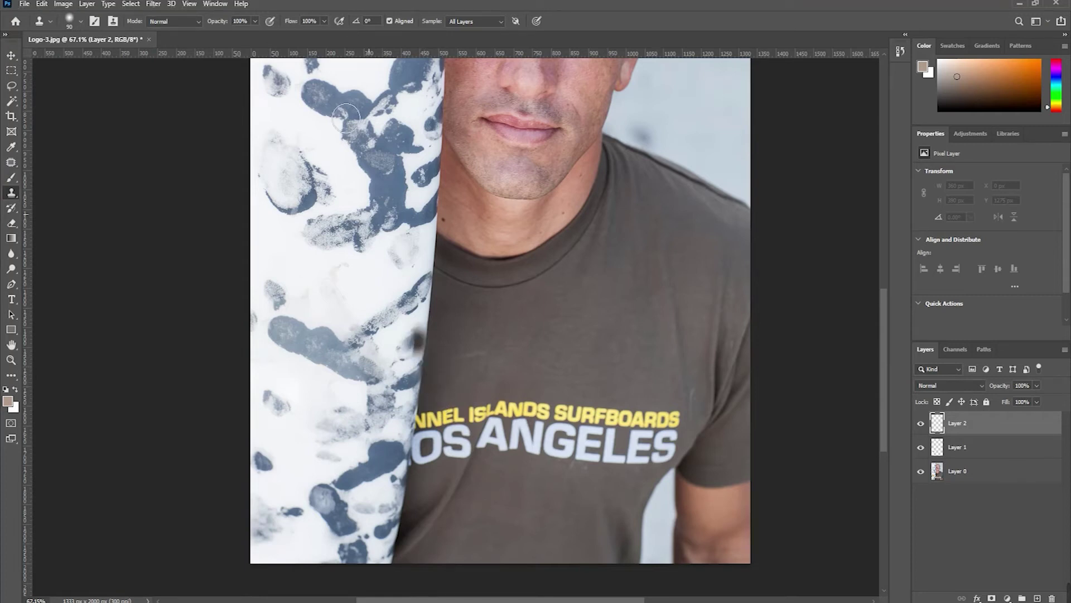
Step: Set Clone Stamp sampling to All Layers and clone fabric over the first yellow letter
{"action": "left_click", "coordinate": [458, 21]}
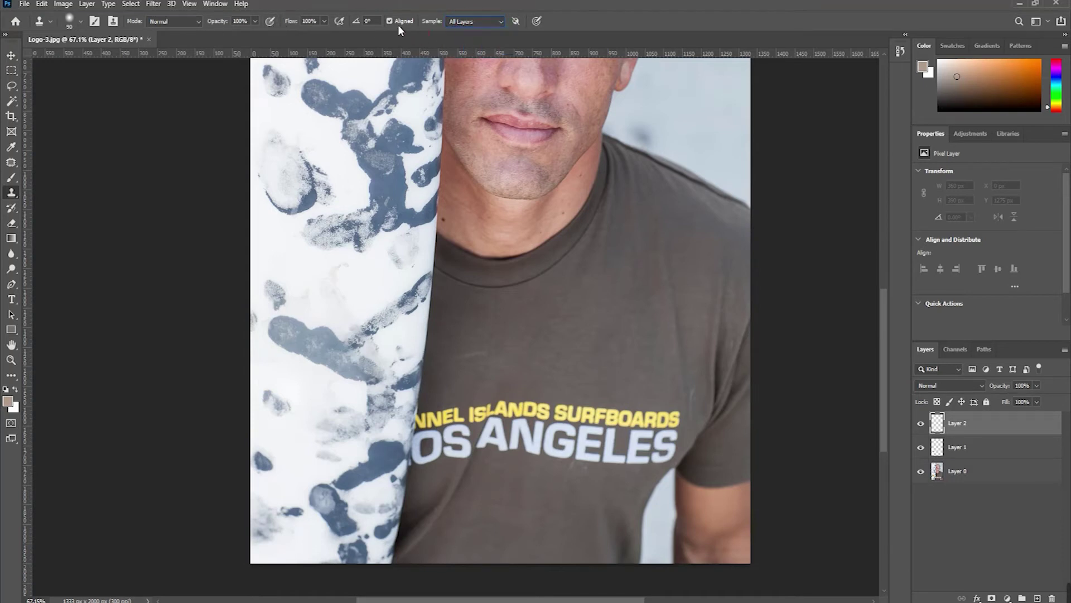
{"action": "left_click_drag", "start_coordinate": [420, 417], "coordinate": [432, 438]}
{"action": "key", "text": "ctrl+z"}
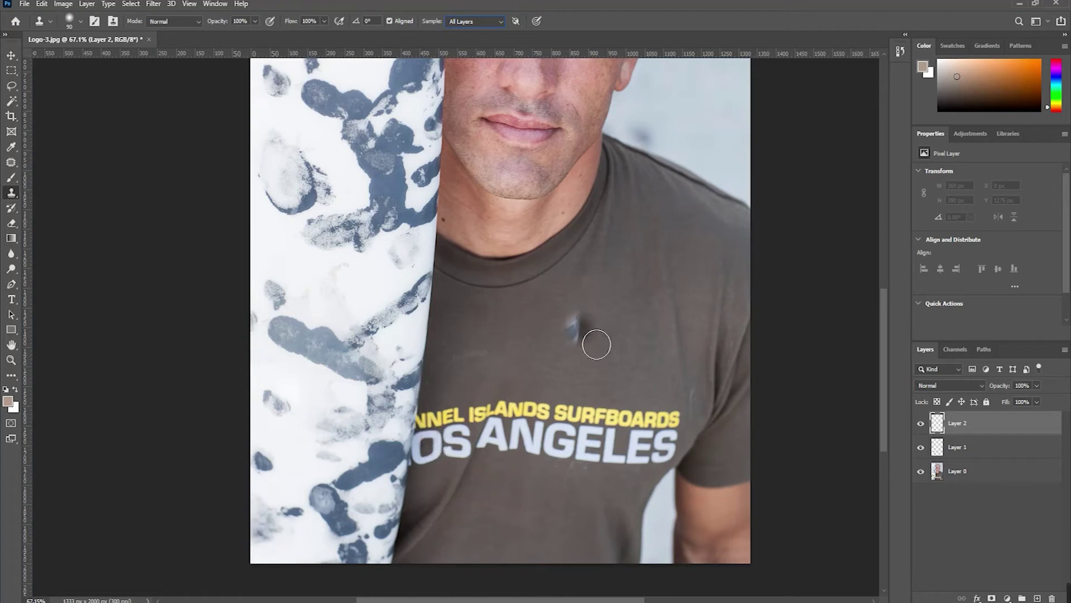
{"action": "mouse_move", "coordinate": [424, 416]}
{"action": "left_mouse_down"}
{"action": "mouse_move", "coordinate": [432, 436]}
{"action": "mouse_move", "coordinate": [687, 428]}
{"action": "mouse_move", "coordinate": [434, 458]}
{"action": "mouse_move", "coordinate": [666, 446]}
{"action": "mouse_move", "coordinate": [652, 453]}
{"action": "mouse_move", "coordinate": [614, 430]}
{"action": "left_mouse_up"}
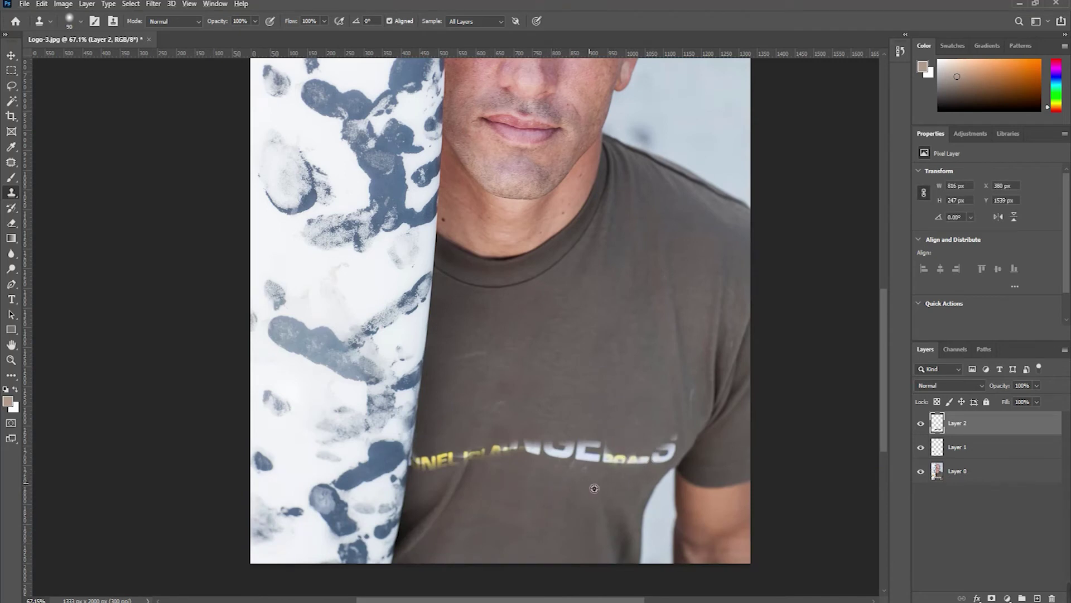
Step: Clone fabric over the white LOS ANGELES lettering and fragments, resampling plain fabric as needed
{"action": "mouse_move", "coordinate": [544, 471]}
{"action": "left_mouse_down"}
{"action": "mouse_move", "coordinate": [567, 454]}
{"action": "mouse_move", "coordinate": [513, 466]}
{"action": "left_mouse_up"}
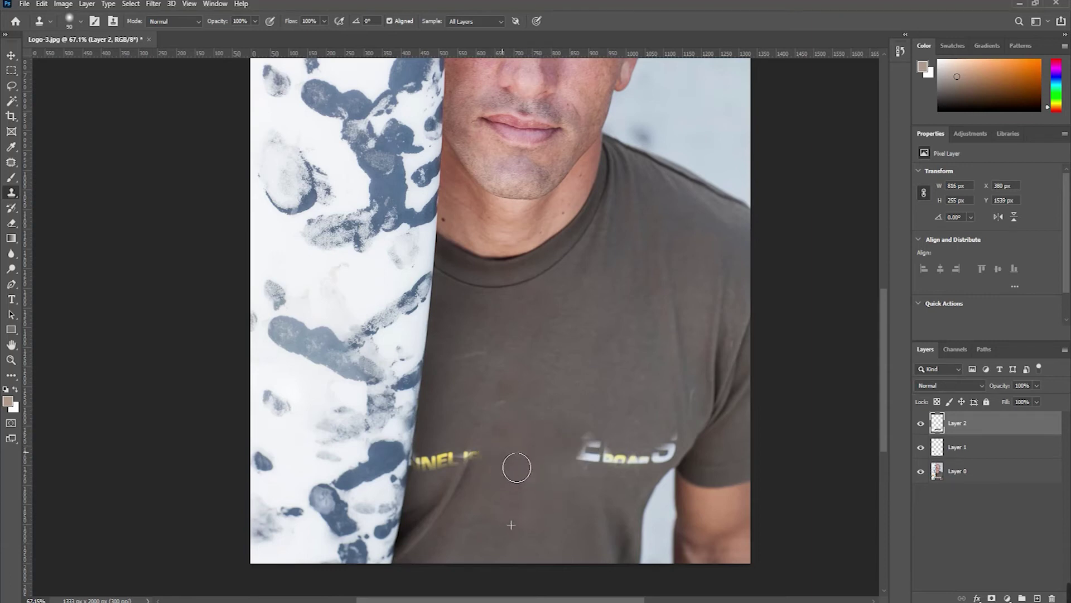
{"action": "mouse_move", "coordinate": [513, 467]}
{"action": "left_mouse_down"}
{"action": "mouse_move", "coordinate": [570, 445]}
{"action": "mouse_move", "coordinate": [675, 467]}
{"action": "mouse_move", "coordinate": [670, 450]}
{"action": "mouse_move", "coordinate": [654, 460]}
{"action": "left_mouse_up"}
{"action": "left_click", "coordinate": [560, 458], "text": "alt"}
{"action": "left_click", "coordinate": [602, 407], "text": "alt"}
{"action": "mouse_move", "coordinate": [571, 447]}
{"action": "left_mouse_down"}
{"action": "mouse_move", "coordinate": [530, 450]}
{"action": "mouse_move", "coordinate": [514, 405]}
{"action": "left_mouse_up"}
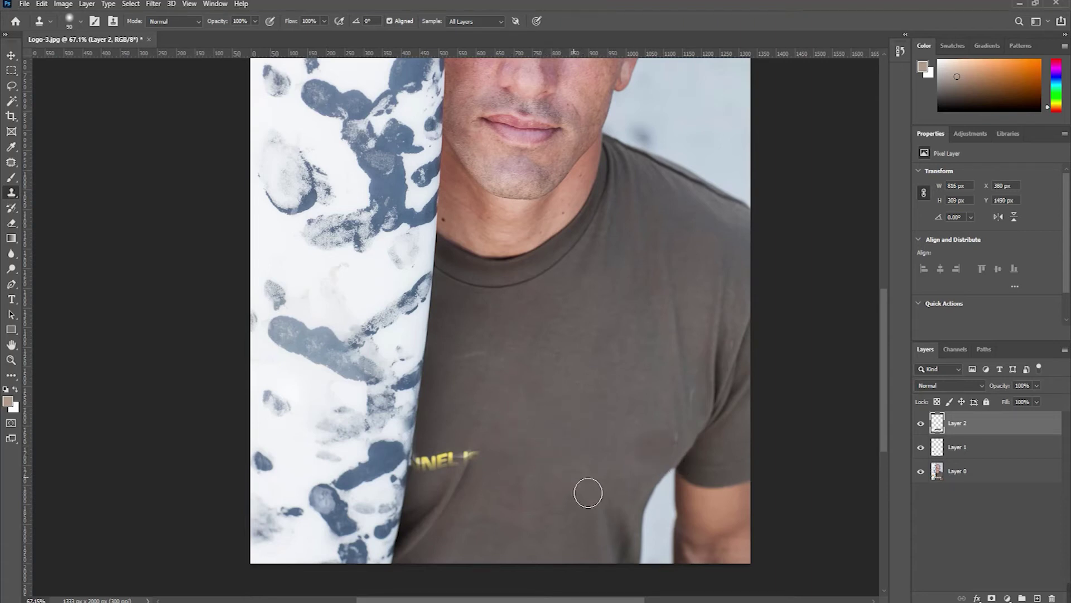
Step: Zoom in, shrink the clone brush, and cover the left yellow letters with fabric
{"action": "scroll", "coordinate": [558, 477], "scroll_direction": "down", "scroll_amount": 1}
{"action": "scroll", "coordinate": [432, 456], "scroll_direction": "up", "scroll_amount": 4}
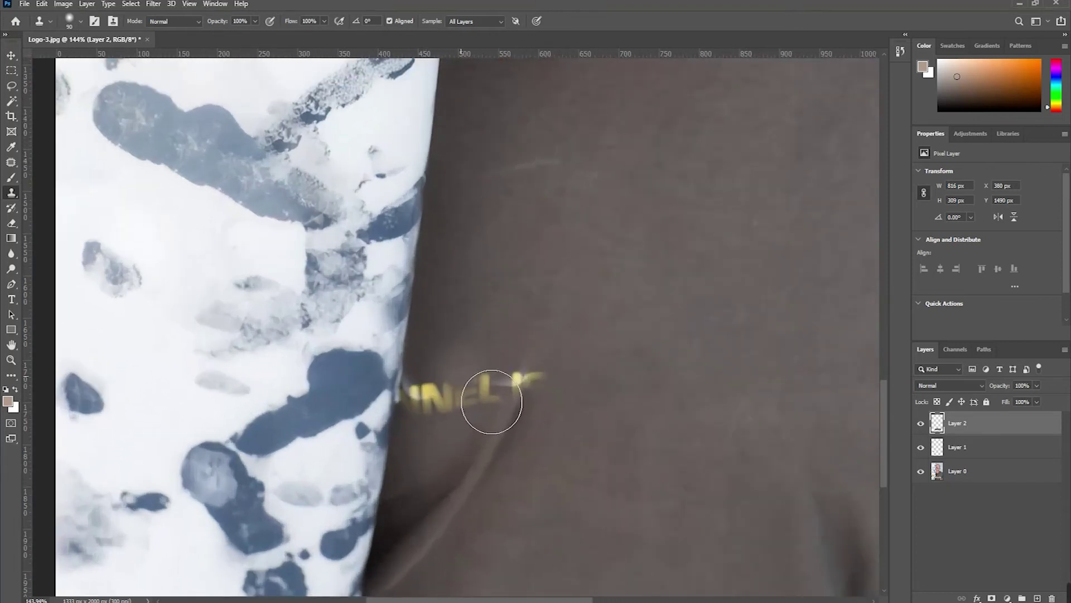
{"action": "left_click", "coordinate": [464, 314], "text": "alt"}
{"action": "left_click_drag", "start_coordinate": [467, 435], "coordinate": [461, 428]}
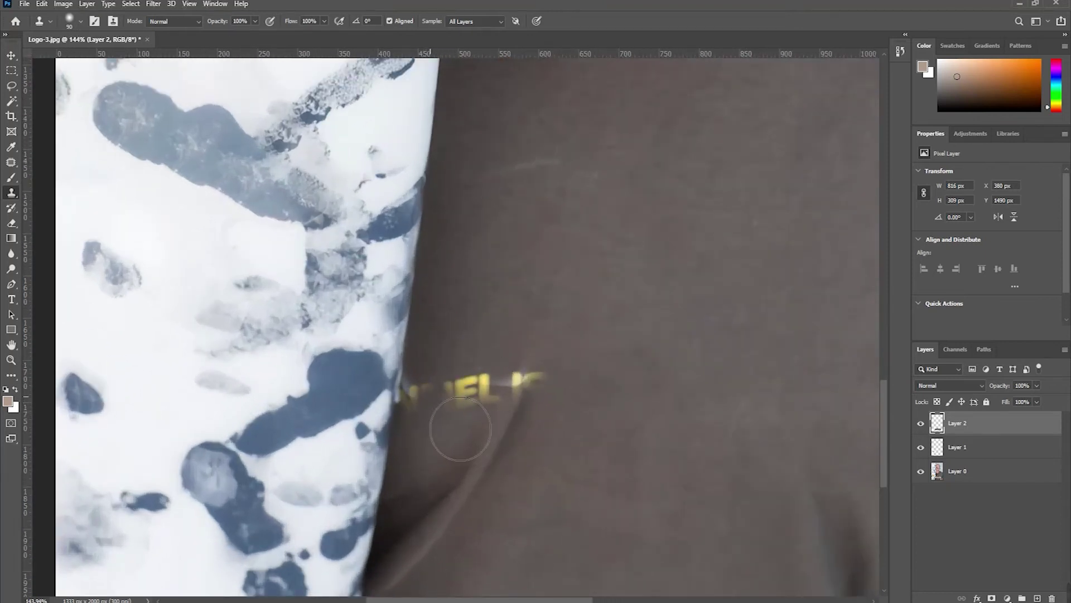
{"action": "key", "text": "bracketleft"}
{"action": "key", "text": "bracketleft"}
{"action": "key", "text": "bracketleft"}
{"action": "key", "text": "ctrl+z"}
{"action": "key", "text": "ctrl+z"}
{"action": "mouse_move", "coordinate": [435, 419]}
{"action": "left_mouse_down"}
{"action": "mouse_move", "coordinate": [421, 407]}
{"action": "mouse_move", "coordinate": [438, 390]}
{"action": "mouse_move", "coordinate": [467, 430]}
{"action": "mouse_move", "coordinate": [490, 387]}
{"action": "mouse_move", "coordinate": [491, 401]}
{"action": "mouse_move", "coordinate": [509, 387]}
{"action": "mouse_move", "coordinate": [433, 414]}
{"action": "mouse_move", "coordinate": [447, 378]}
{"action": "mouse_move", "coordinate": [488, 409]}
{"action": "mouse_move", "coordinate": [430, 426]}
{"action": "mouse_move", "coordinate": [435, 407]}
{"action": "mouse_move", "coordinate": [476, 426]}
{"action": "mouse_move", "coordinate": [510, 383]}
{"action": "mouse_move", "coordinate": [564, 392]}
{"action": "mouse_move", "coordinate": [488, 407]}
{"action": "left_mouse_up"}
Step: Resample clean fabric, dab out the last yellow remnant, and smooth the cloned area
{"action": "left_click", "coordinate": [589, 380], "text": "alt"}
{"action": "left_click", "coordinate": [451, 330], "text": "alt"}
{"action": "left_click", "coordinate": [450, 379]}
{"action": "left_click", "coordinate": [450, 259], "text": "alt"}
{"action": "mouse_move", "coordinate": [502, 445]}
{"action": "left_mouse_down"}
{"action": "mouse_move", "coordinate": [530, 426]}
{"action": "mouse_move", "coordinate": [551, 378]}
{"action": "left_mouse_up"}
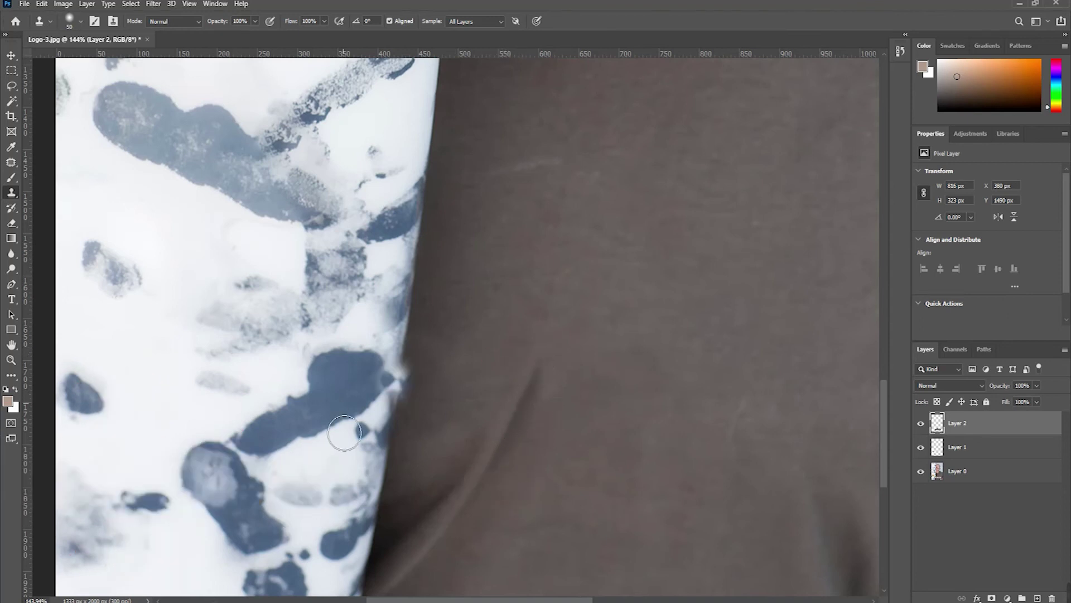
Step: Zoom out and add a couple of cloned touch-up dabs on the shirt front
{"action": "scroll", "coordinate": [422, 493], "scroll_direction": "down", "scroll_amount": 3}
{"action": "scroll", "coordinate": [216, 488], "scroll_direction": "down", "scroll_amount": 2}
{"action": "scroll", "coordinate": [215, 489], "scroll_direction": "down", "scroll_amount": 1}
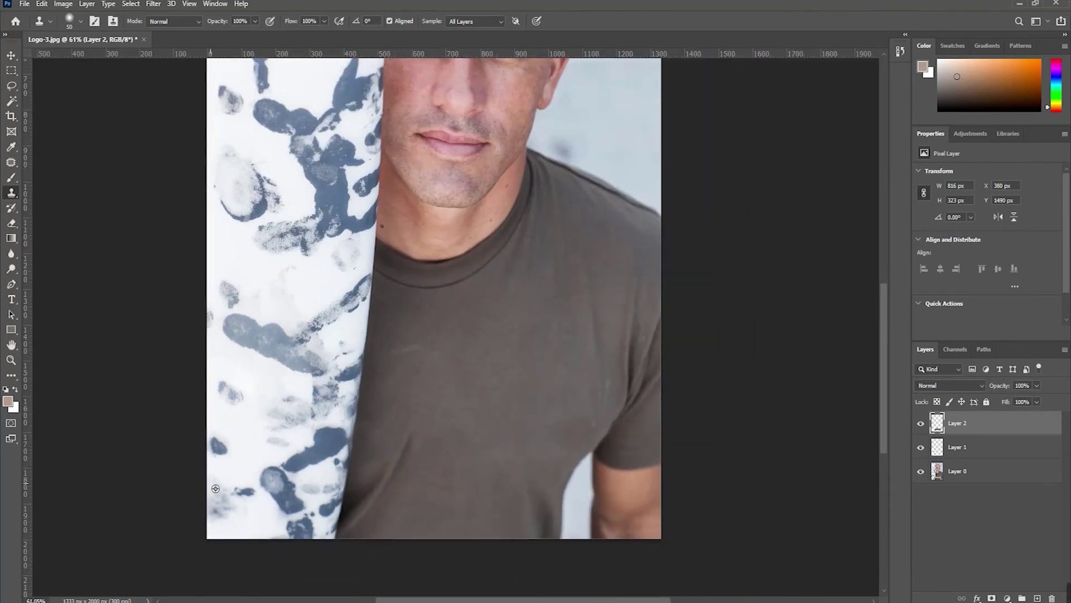
{"action": "scroll", "coordinate": [444, 379], "scroll_direction": "up", "scroll_amount": 1}
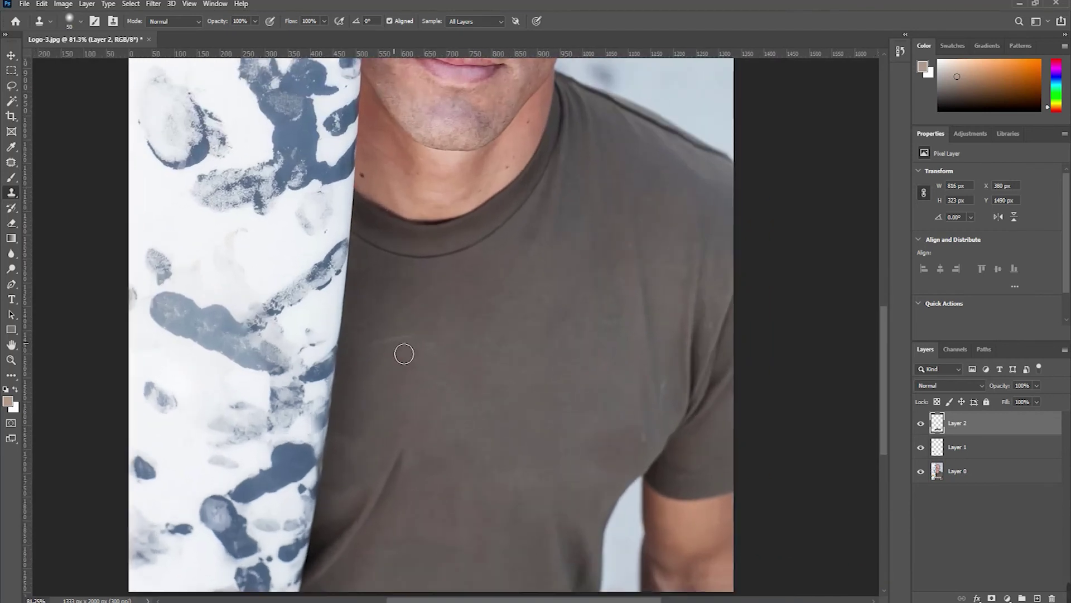
{"action": "left_click", "coordinate": [439, 371]}
{"action": "left_click", "coordinate": [681, 422]}
{"action": "scroll", "coordinate": [543, 454], "scroll_direction": "down", "scroll_amount": 2}
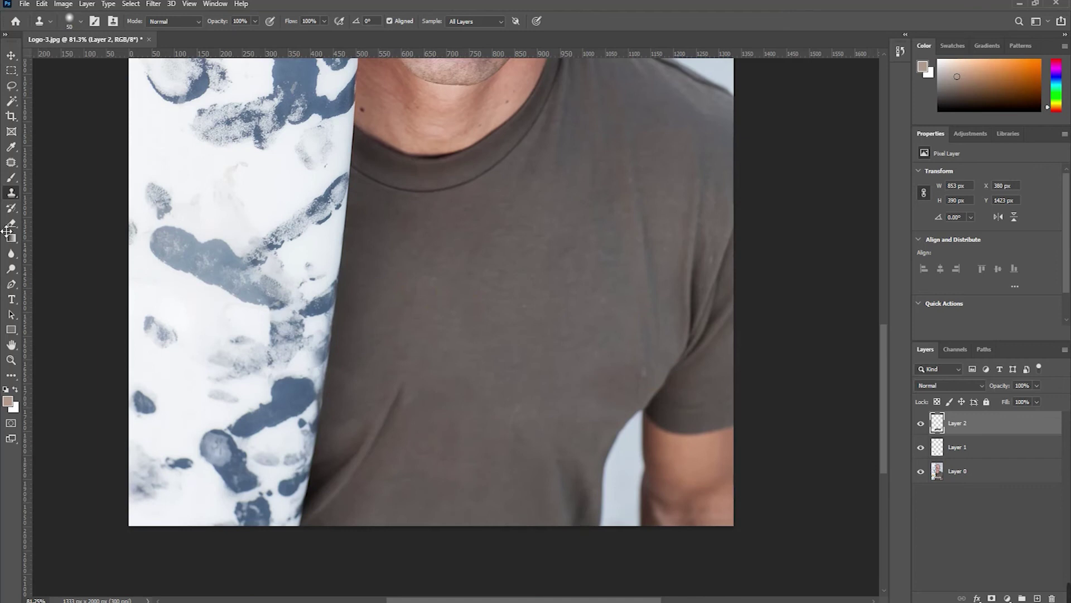
Step: Keep Clone Stamp as the current tool and bring up the healing tools list
{"action": "right_click", "coordinate": [11, 195]}
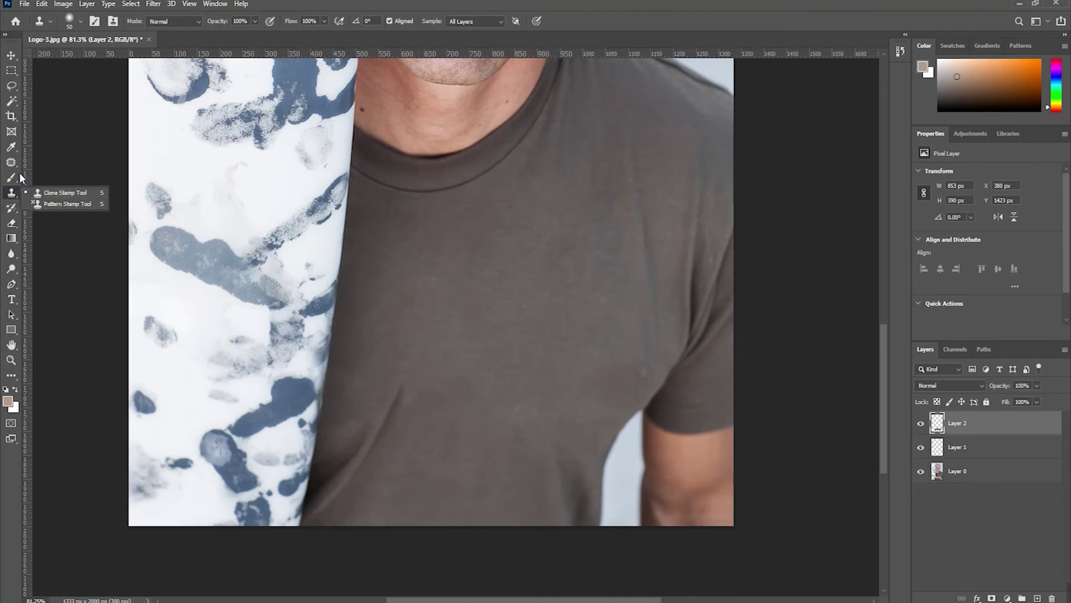
{"action": "left_click", "coordinate": [13, 193]}
{"action": "right_click", "coordinate": [13, 166]}
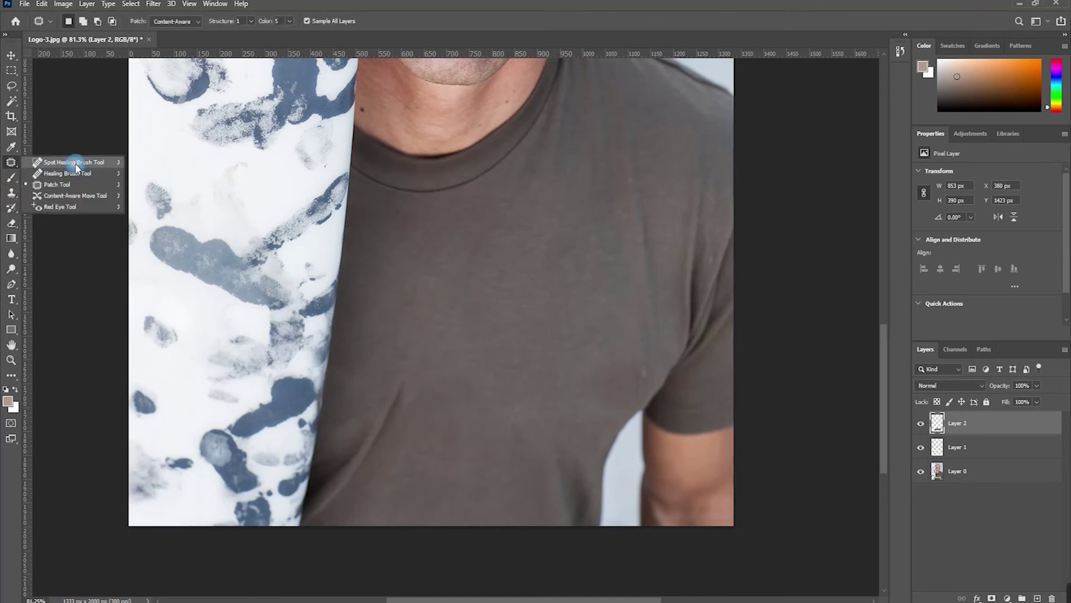
Step: With the Healing Brush, sample clean fabric and heal the small spots near the armpit
{"action": "left_click", "coordinate": [73, 173]}
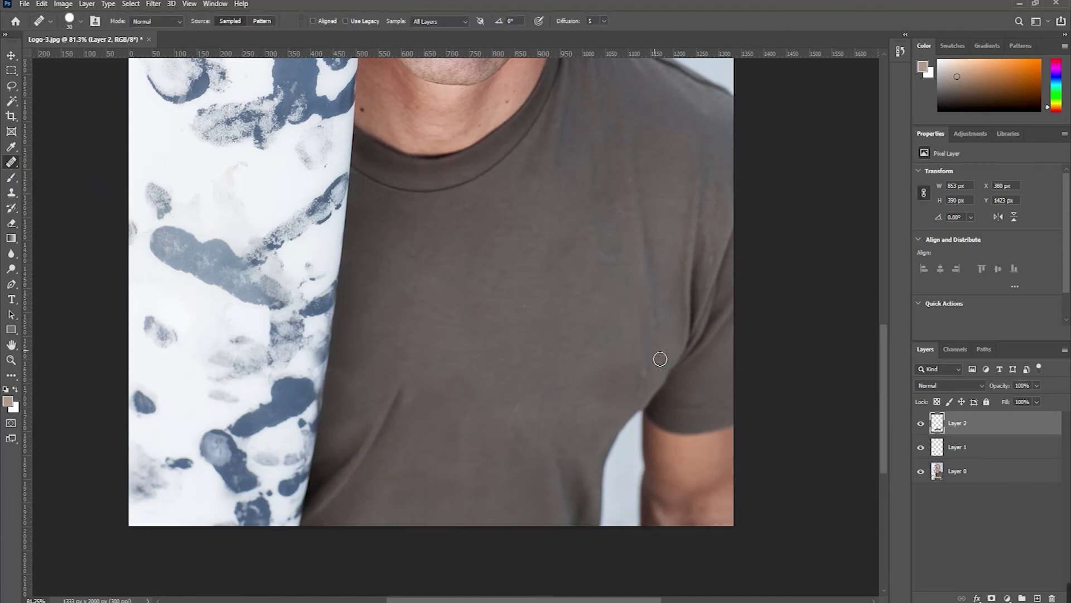
{"action": "scroll", "coordinate": [646, 428], "scroll_direction": "up", "scroll_amount": 3}
{"action": "scroll", "coordinate": [662, 433], "scroll_direction": "up", "scroll_amount": 2}
{"action": "left_click", "coordinate": [466, 229], "text": "alt"}
{"action": "left_click", "coordinate": [513, 379]}
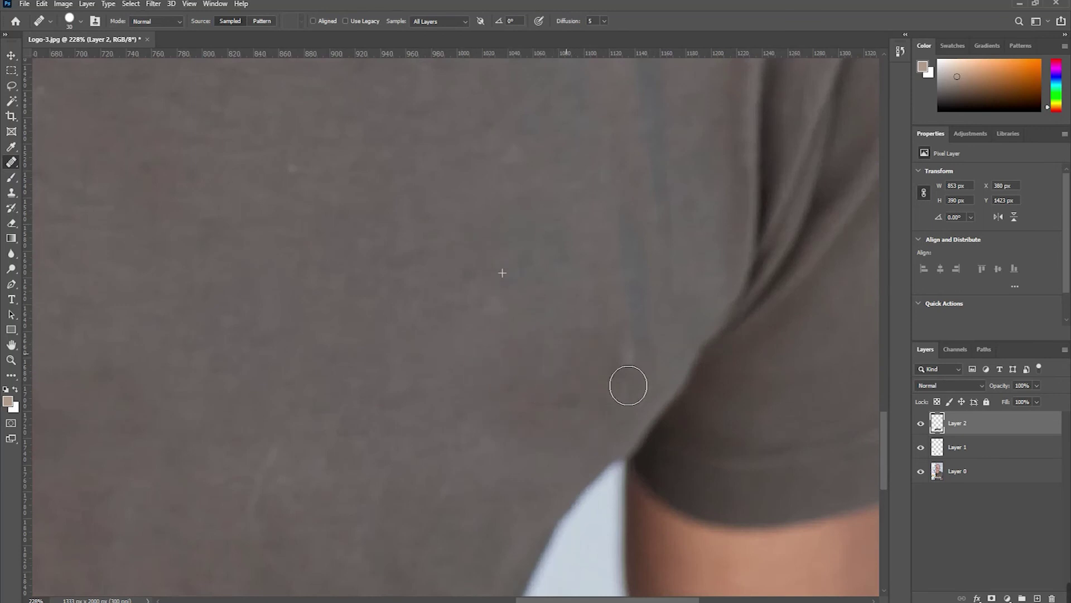
{"action": "left_click", "coordinate": [550, 397]}
{"action": "left_click", "coordinate": [614, 389]}
{"action": "left_click", "coordinate": [608, 418]}
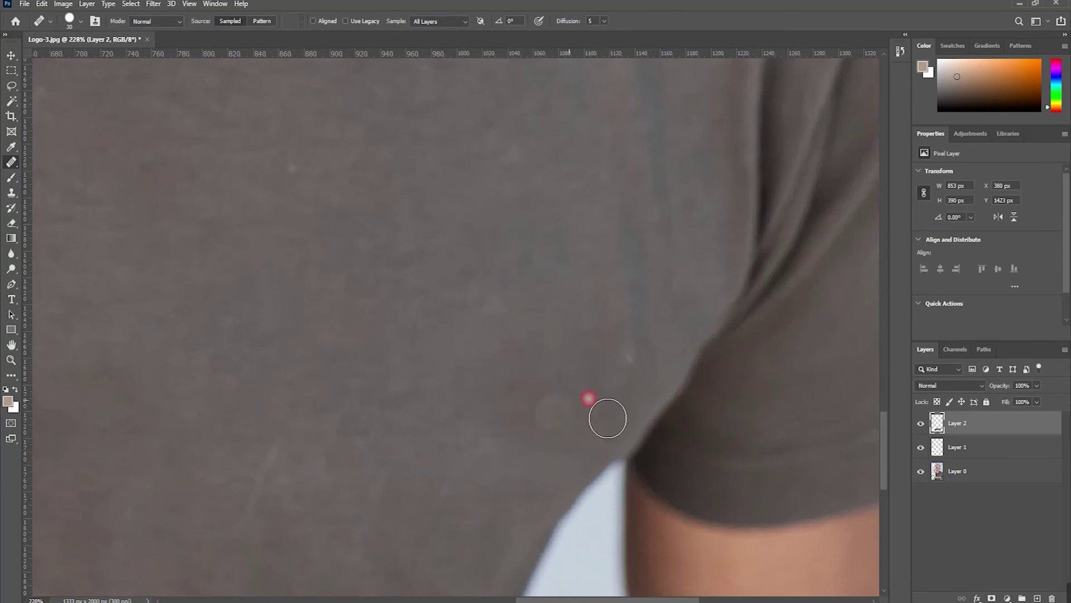
Step: Turn on Aligned and heal the white speck and remaining specks on the shirt front
{"action": "left_click", "coordinate": [314, 21]}
{"action": "left_click", "coordinate": [628, 357]}
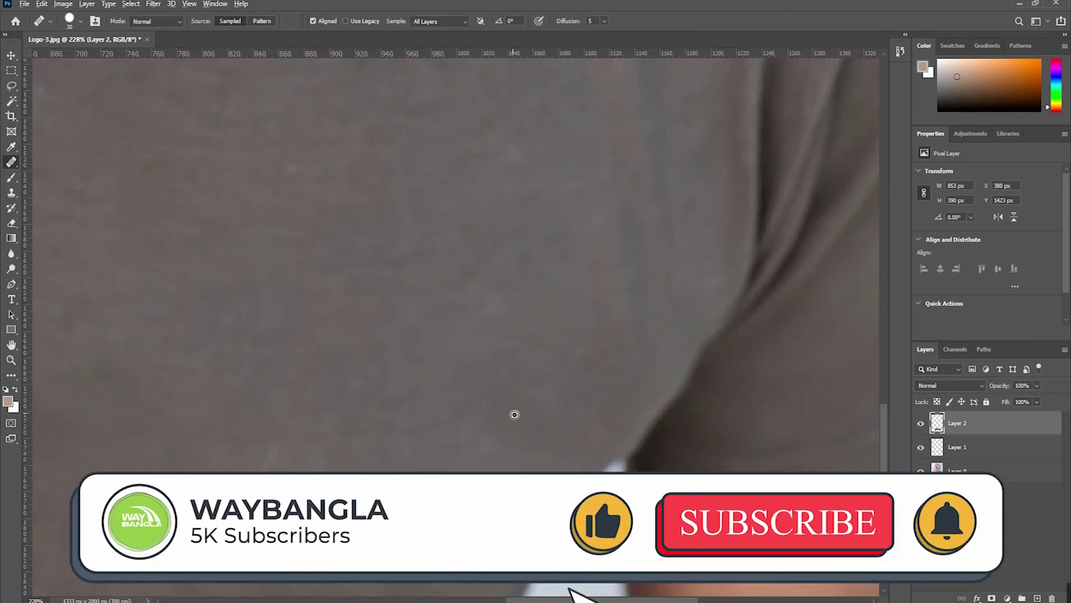
{"action": "scroll", "coordinate": [514, 414], "scroll_direction": "down", "scroll_amount": 3}
{"action": "scroll", "coordinate": [426, 383], "scroll_direction": "up", "scroll_amount": 2}
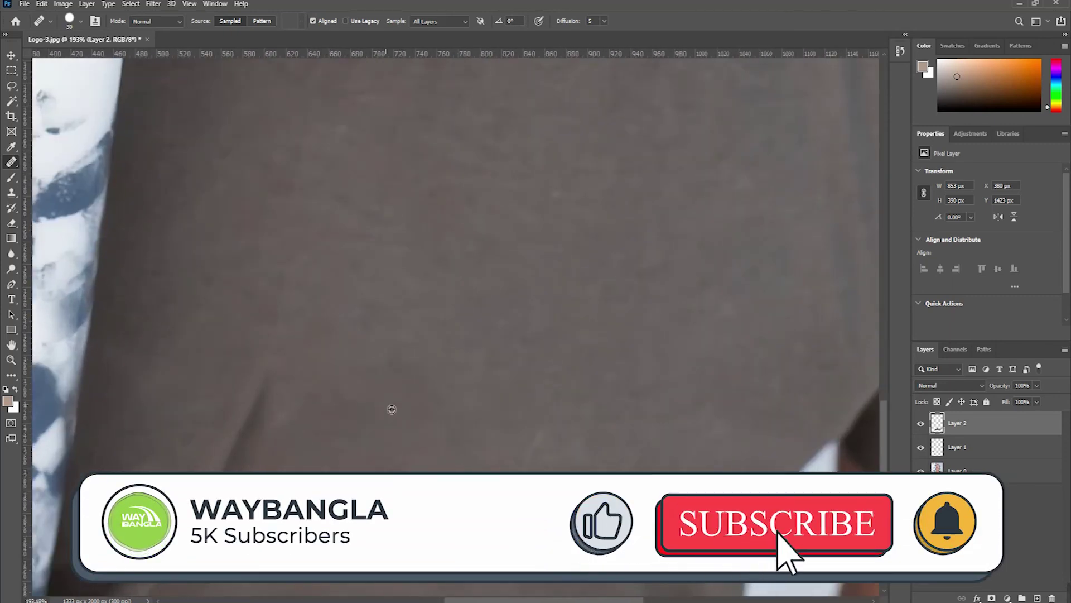
{"action": "left_click", "coordinate": [308, 433]}
{"action": "left_click", "coordinate": [312, 430]}
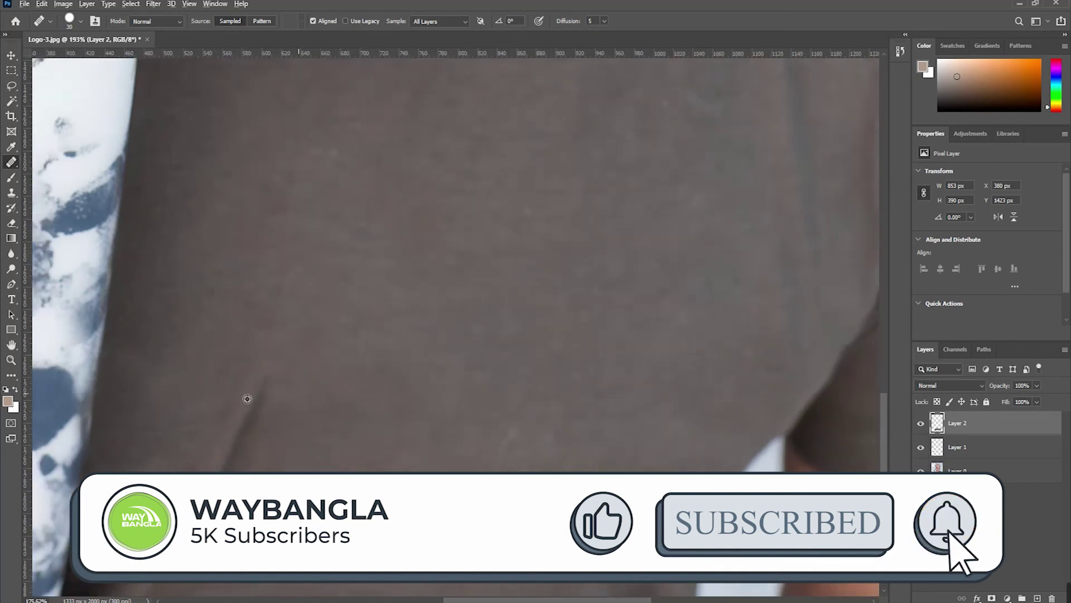
{"action": "scroll", "coordinate": [478, 321], "scroll_direction": "down", "scroll_amount": 5}
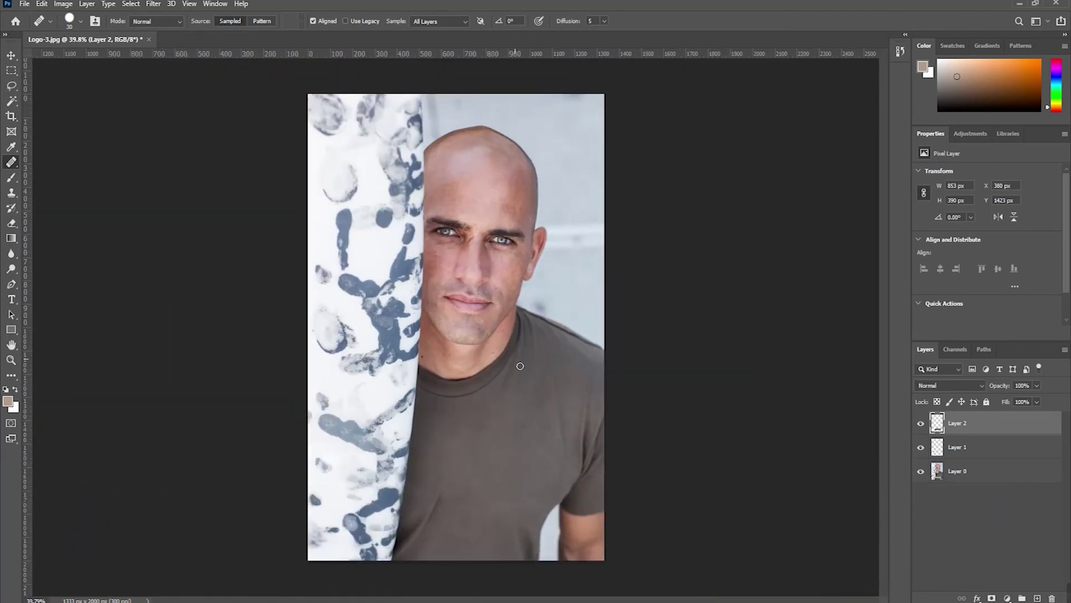
{"action": "left_click", "coordinate": [927, 425]}
{"action": "left_click", "coordinate": [921, 448]}
{"action": "left_click", "coordinate": [921, 448]}
{"action": "left_click", "coordinate": [13, 57]}
{"action": "left_click", "coordinate": [817, 369]}
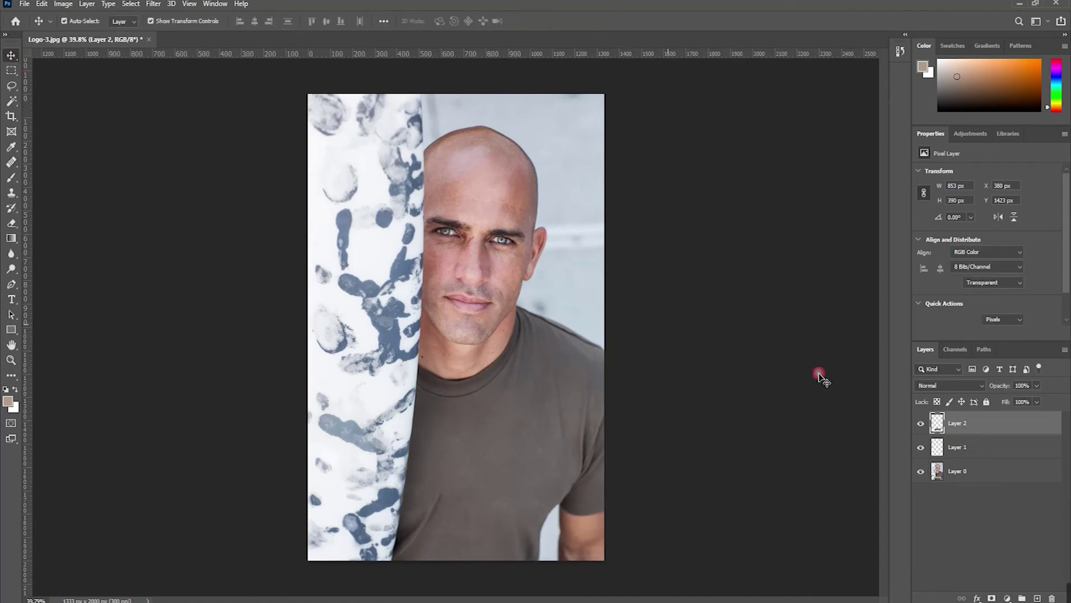
{"action": "left_click", "coordinate": [976, 428]}
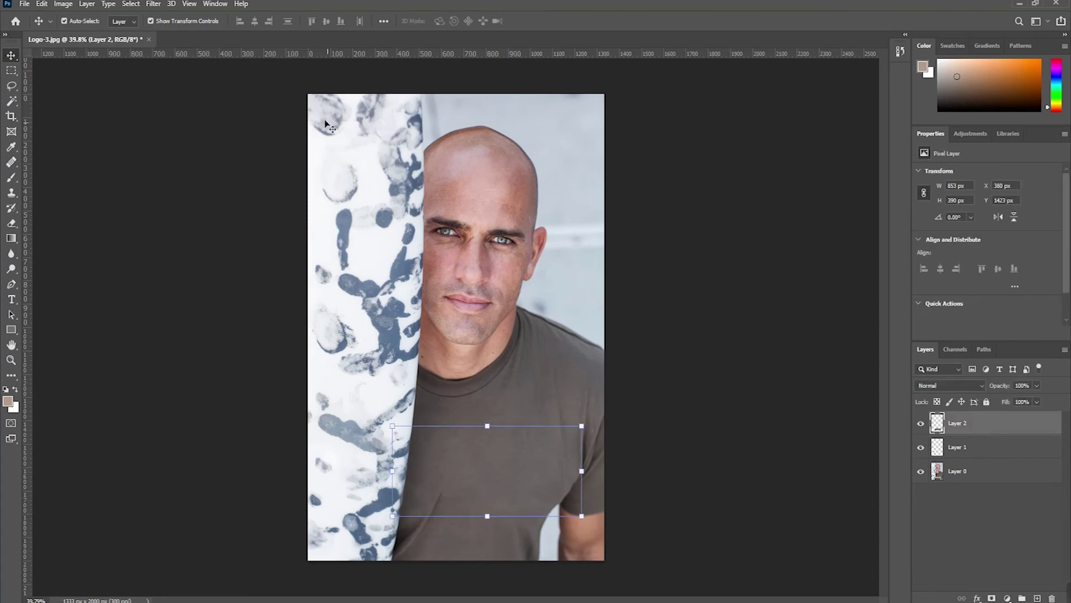
{"action": "left_click", "coordinate": [42, 5]}
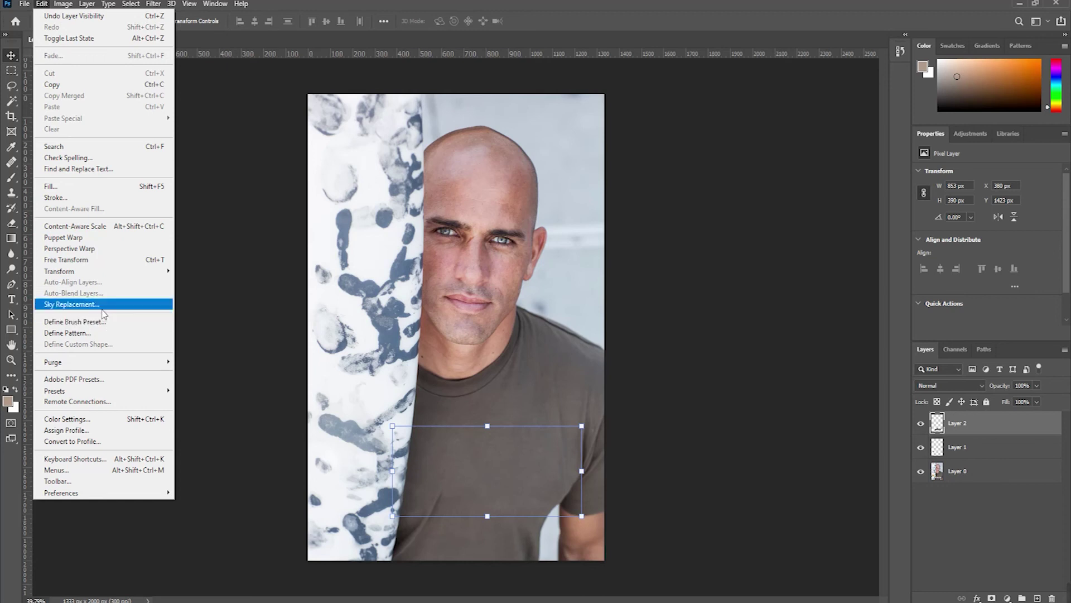
{"action": "key", "text": "Escape"}
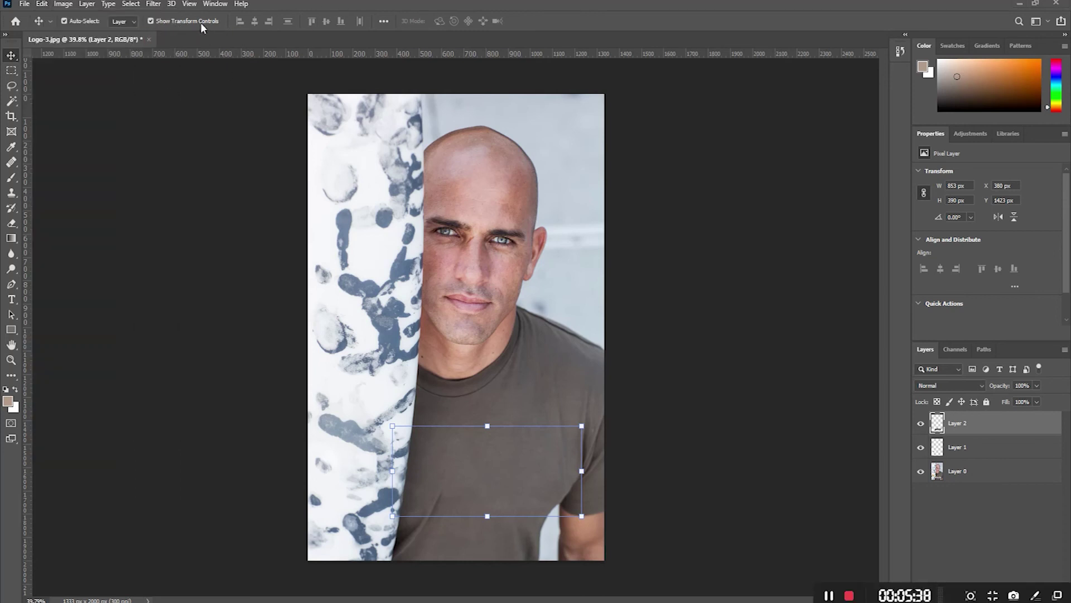
{"action": "left_click", "coordinate": [152, 21]}
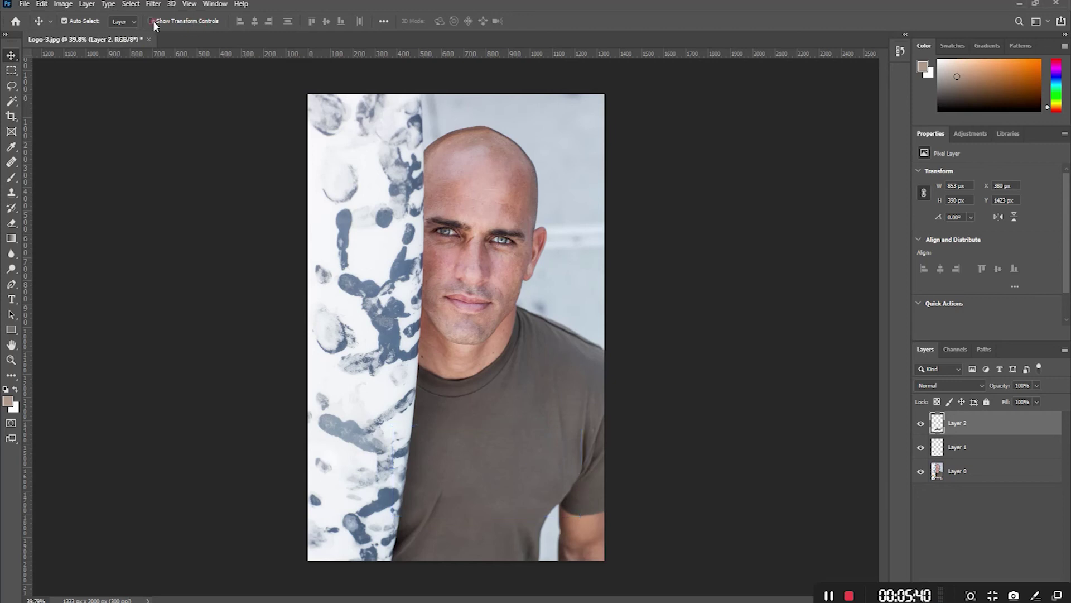
{"action": "left_click", "coordinate": [152, 21]}
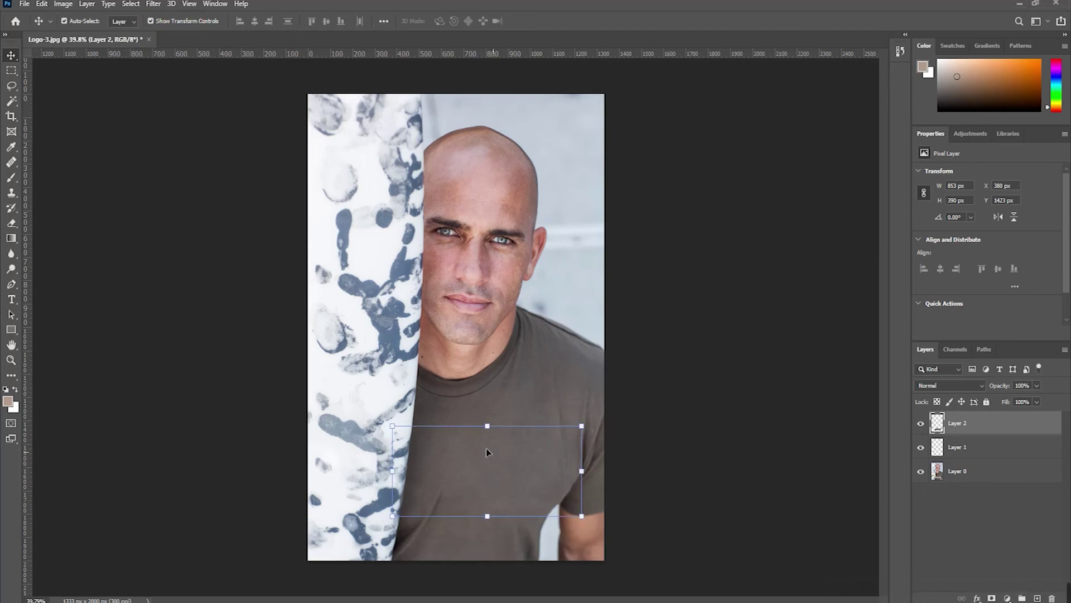
{"action": "left_click", "coordinate": [129, 4]}
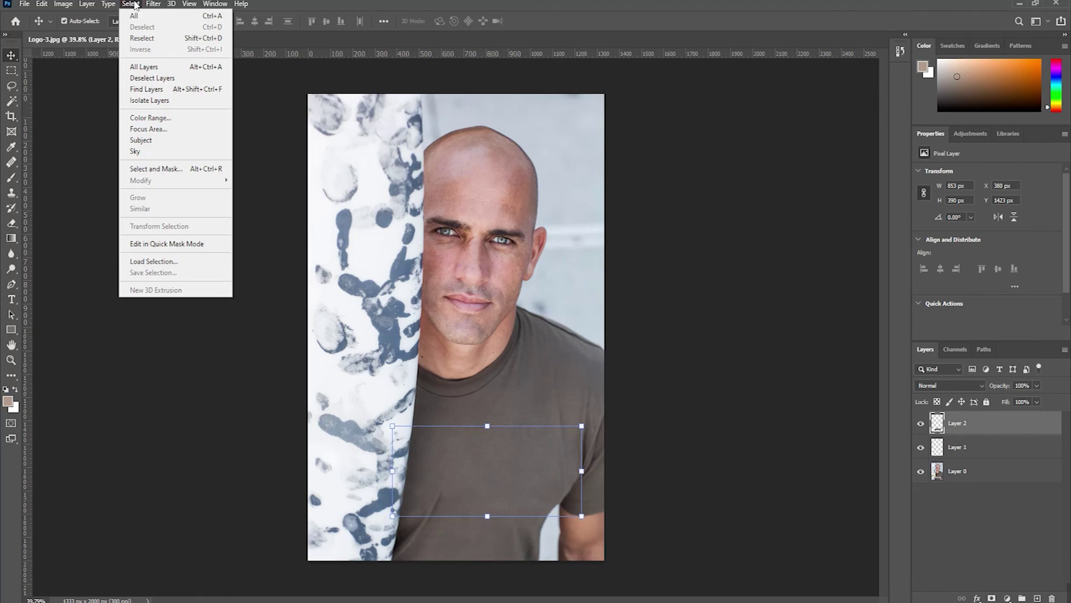
{"action": "left_click", "coordinate": [345, 51]}
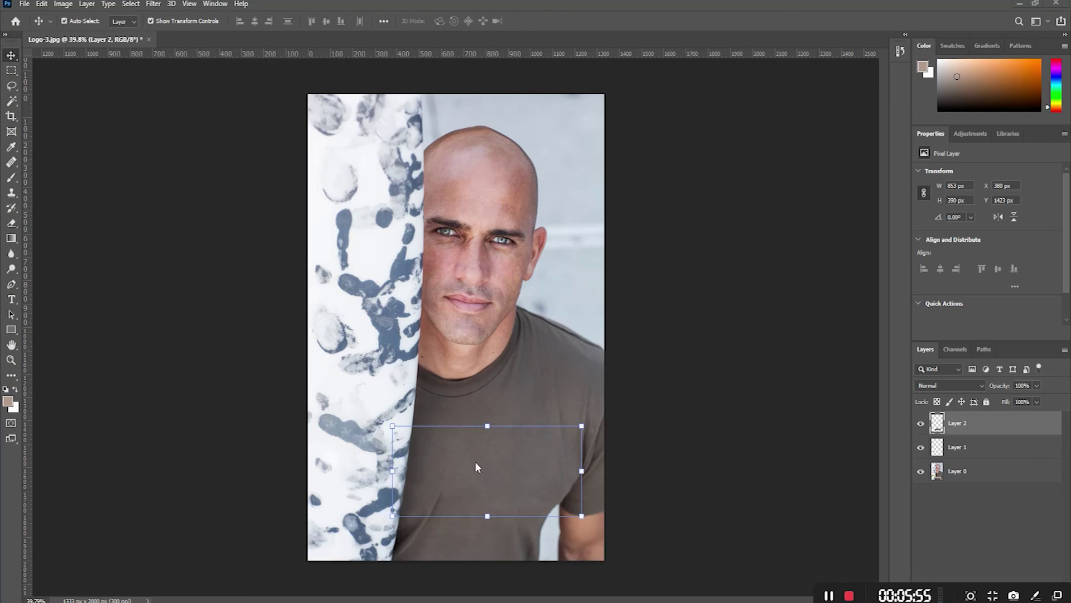
{"action": "mouse_move", "coordinate": [479, 467]}
{"action": "left_mouse_down"}
{"action": "mouse_move", "coordinate": [661, 279]}
{"action": "mouse_move", "coordinate": [457, 186]}
{"action": "left_mouse_up"}
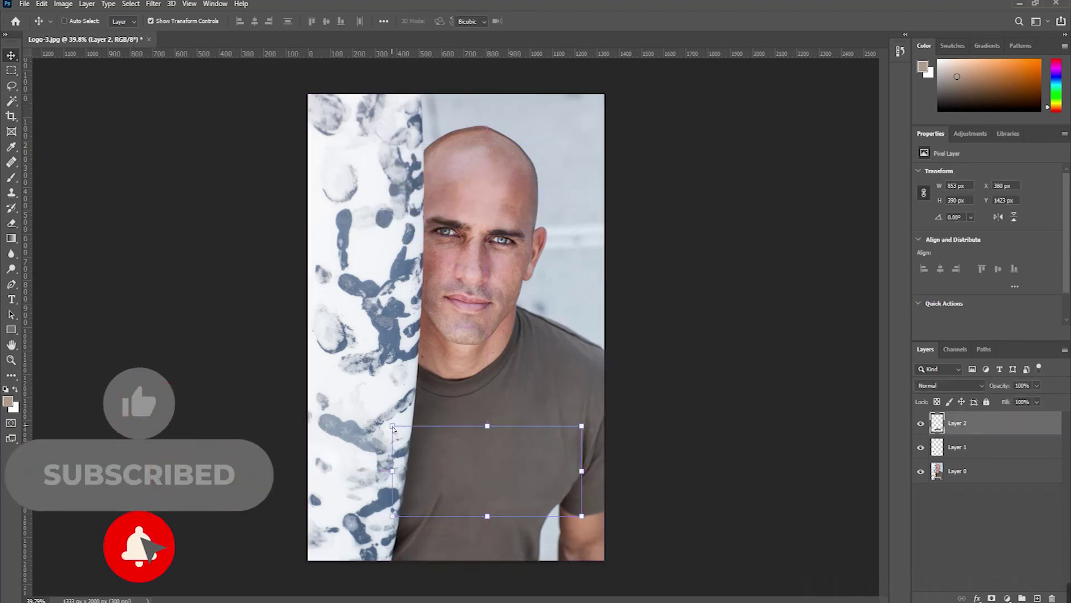
{"action": "mouse_move", "coordinate": [393, 428]}
{"action": "left_mouse_down"}
{"action": "mouse_move", "coordinate": [477, 474]}
{"action": "mouse_move", "coordinate": [320, 457]}
{"action": "mouse_move", "coordinate": [329, 486]}
{"action": "mouse_move", "coordinate": [424, 427]}
{"action": "mouse_move", "coordinate": [553, 390]}
{"action": "mouse_move", "coordinate": [444, 136]}
{"action": "mouse_move", "coordinate": [455, 112]}
{"action": "mouse_move", "coordinate": [458, 164]}
{"action": "left_mouse_up"}
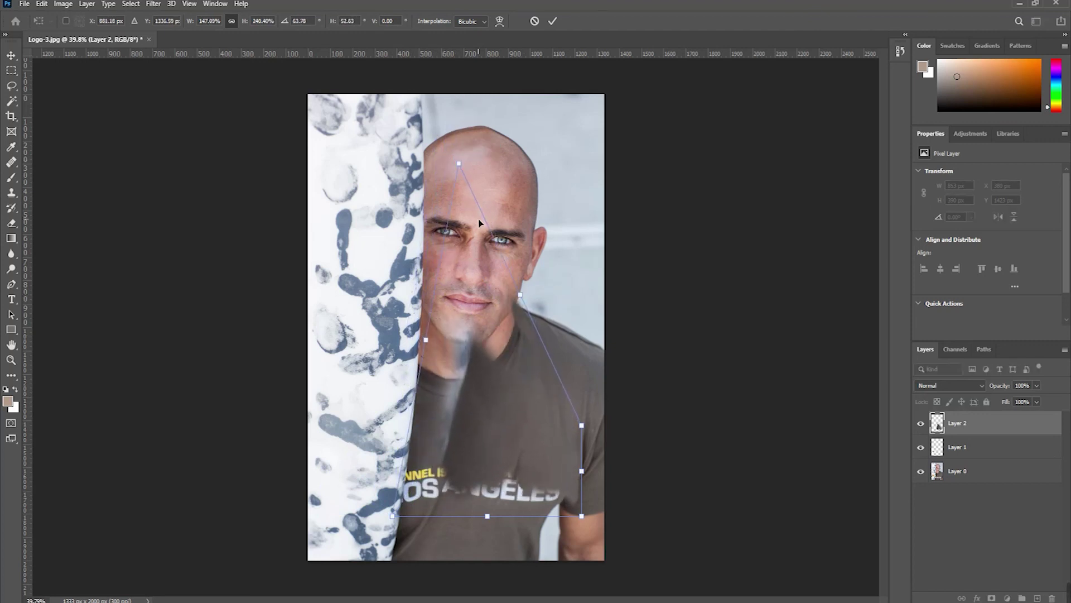
{"action": "key", "text": "ctrl+z"}
{"action": "left_click", "coordinate": [714, 370]}
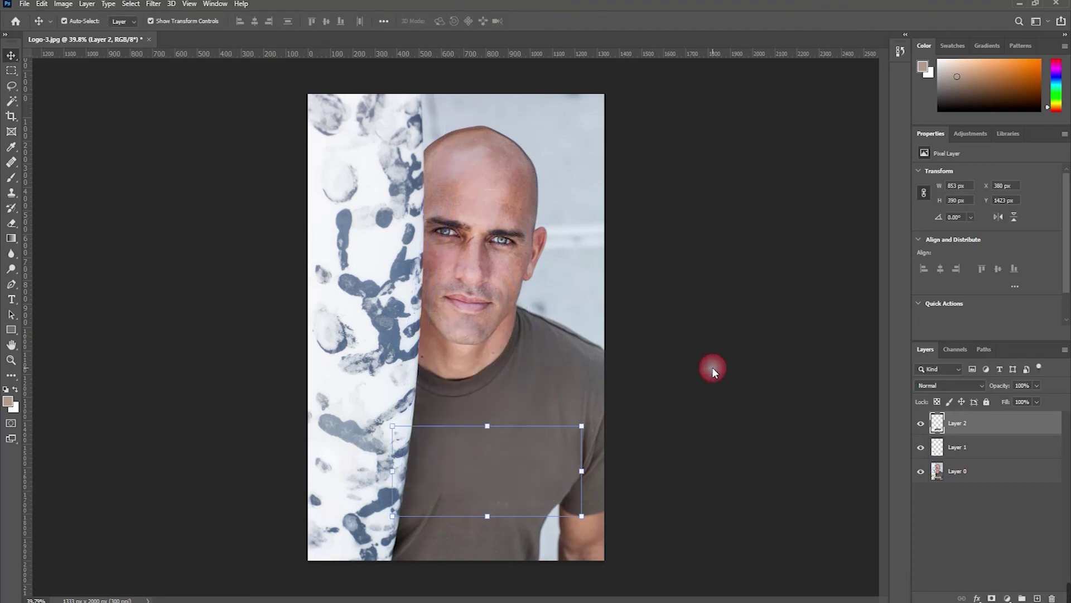